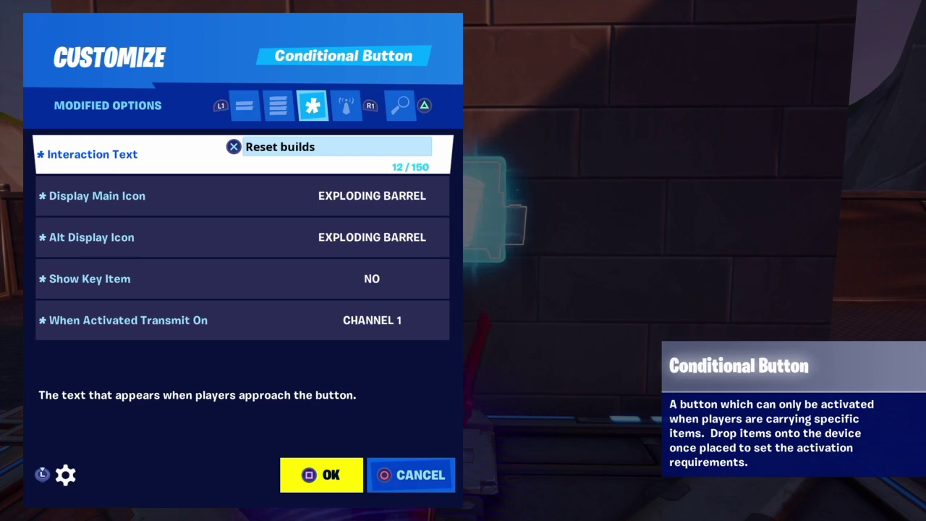
# Close the Conditional Button settings and glance at the creative device inventory
pyautogui.press('Return')
pyautogui.press('Tab')
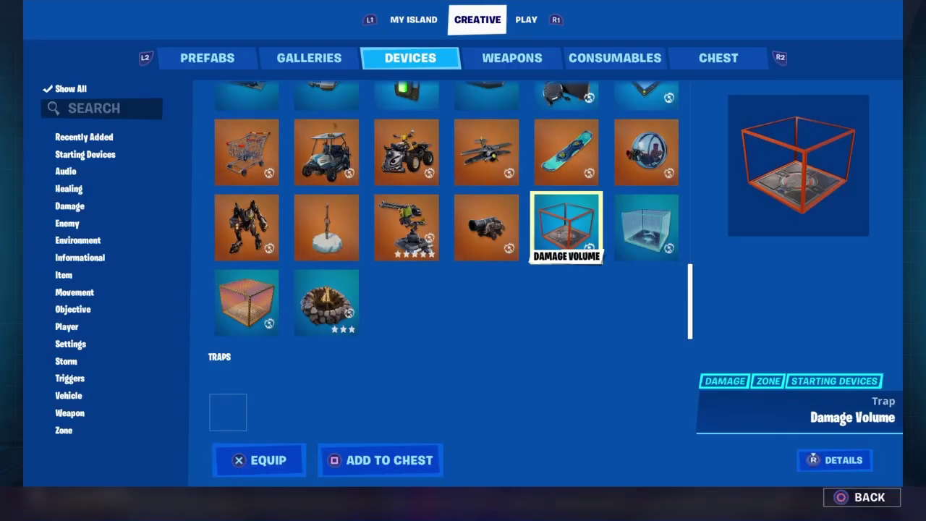
pyautogui.press('Escape')
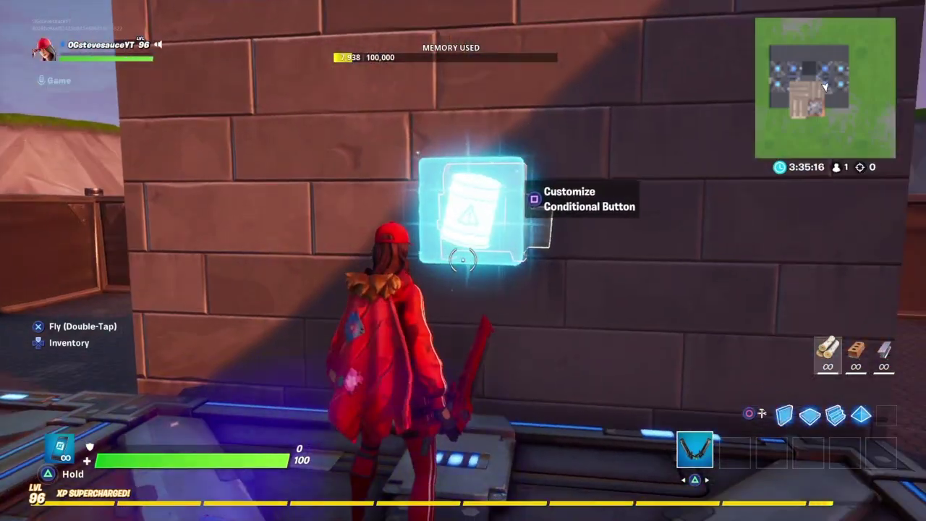
# Confirm the button's Reset builds text, Exploding Barrel icons and channel 1 transmit, then close it
pyautogui.press('e')
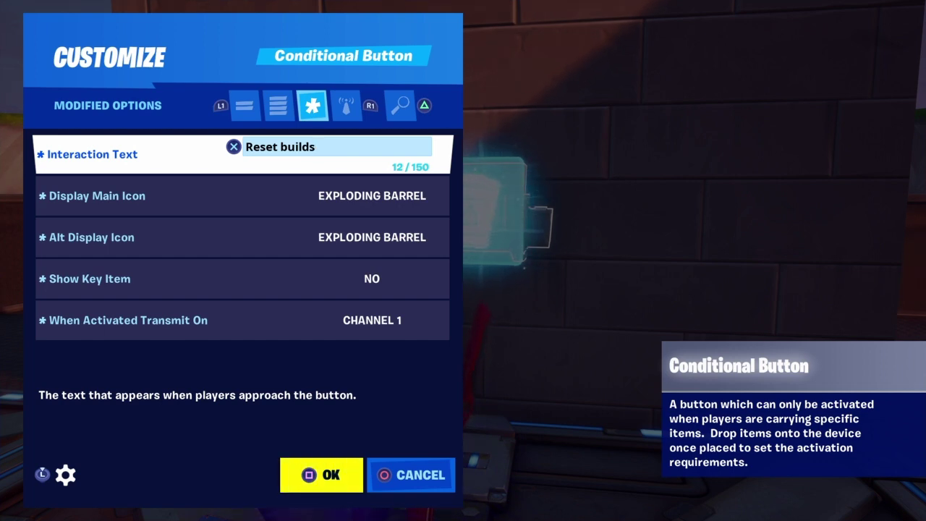
pyautogui.press('Return')
pyautogui.press('Down')
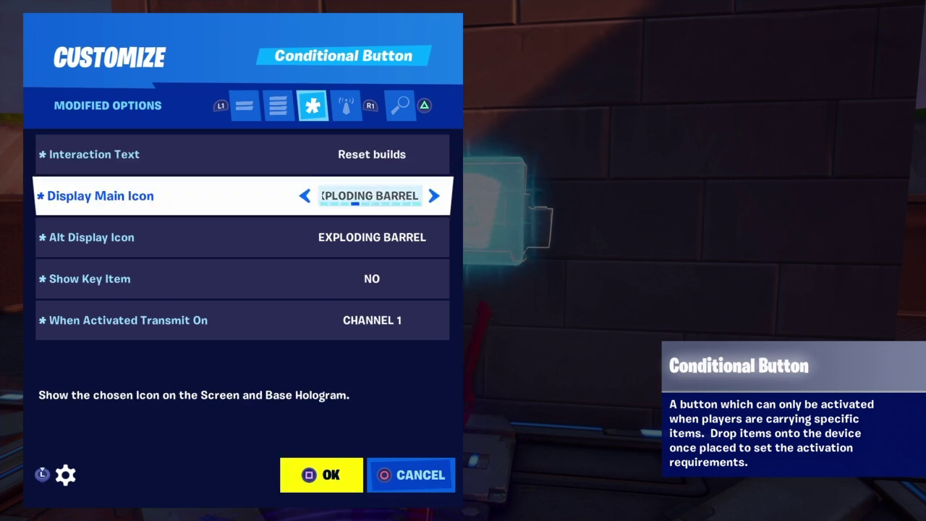
pyautogui.press('Down')
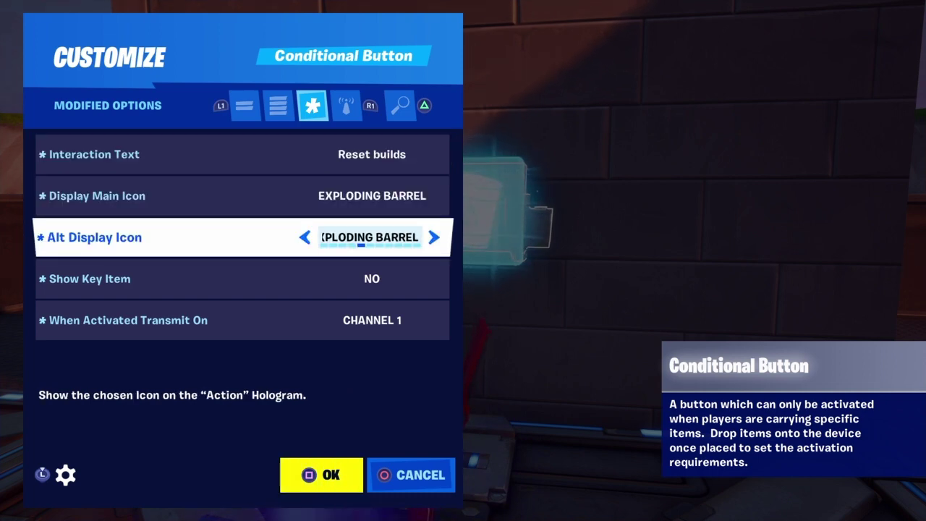
pyautogui.press('Down')
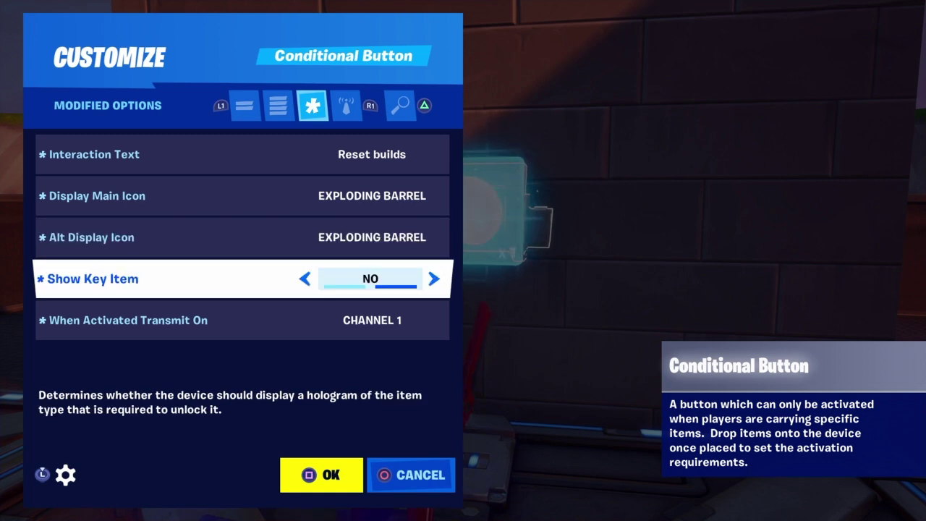
pyautogui.press('Down')
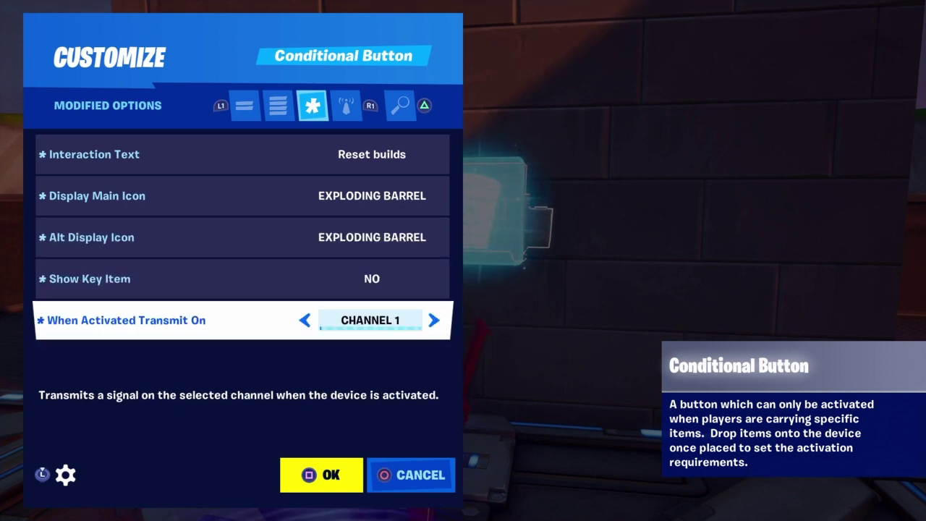
pyautogui.press('Return')
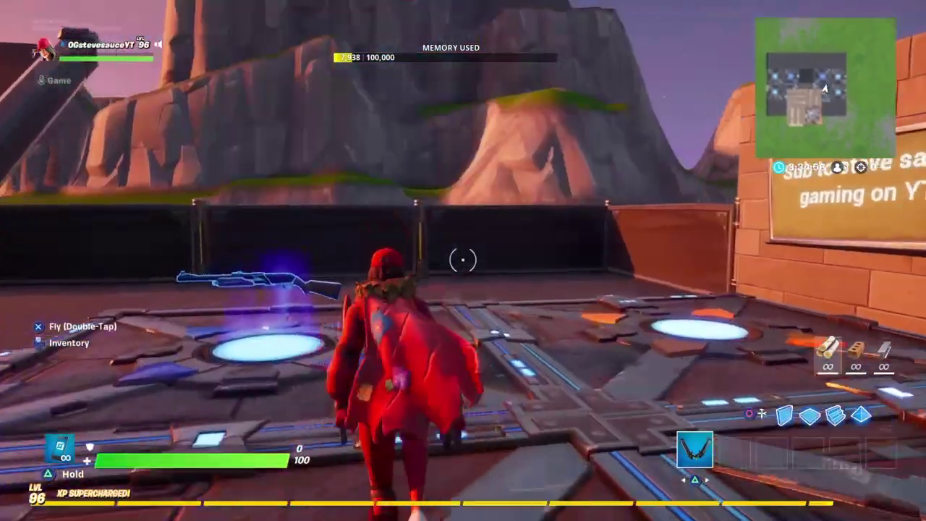
pyautogui.press('space')
pyautogui.press('space')
# Fly across the field and over the water to land beside the Sequencer pad
pyautogui.press('w')
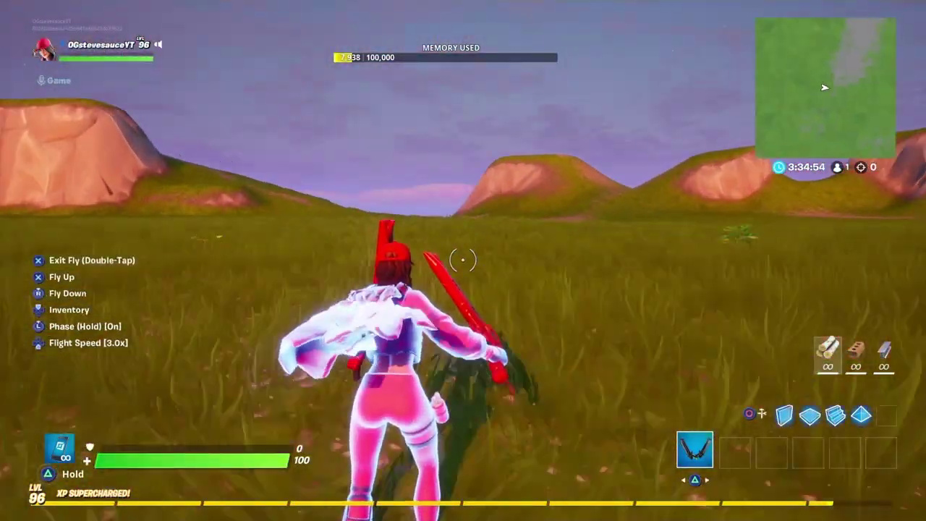
pyautogui.press('w')
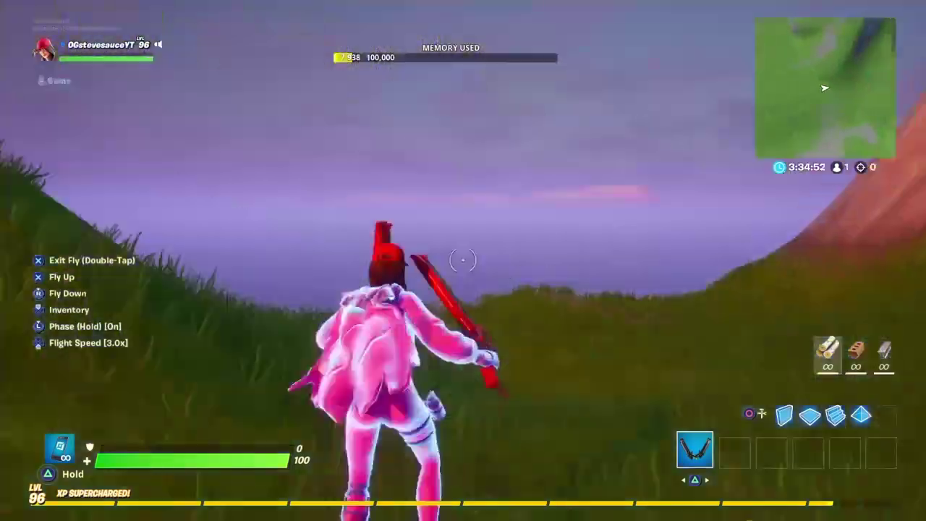
pyautogui.press('w')
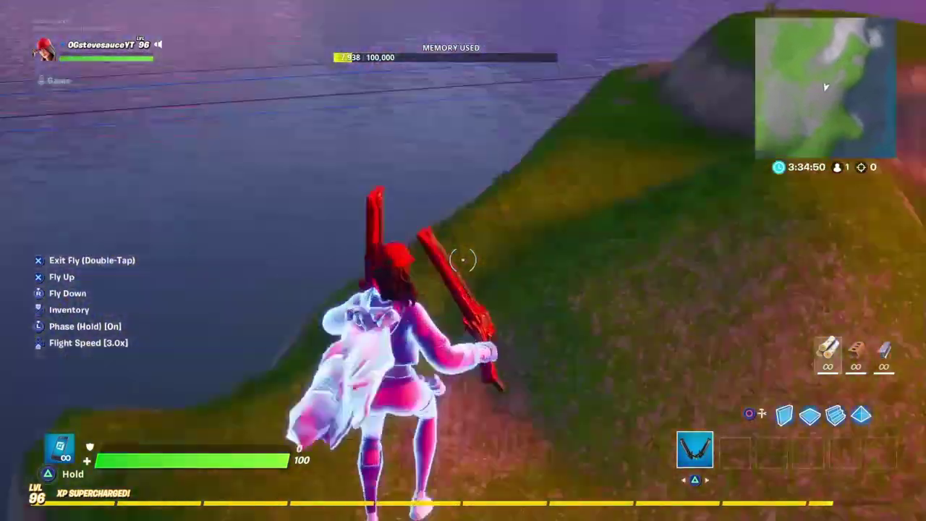
pyautogui.press('w')
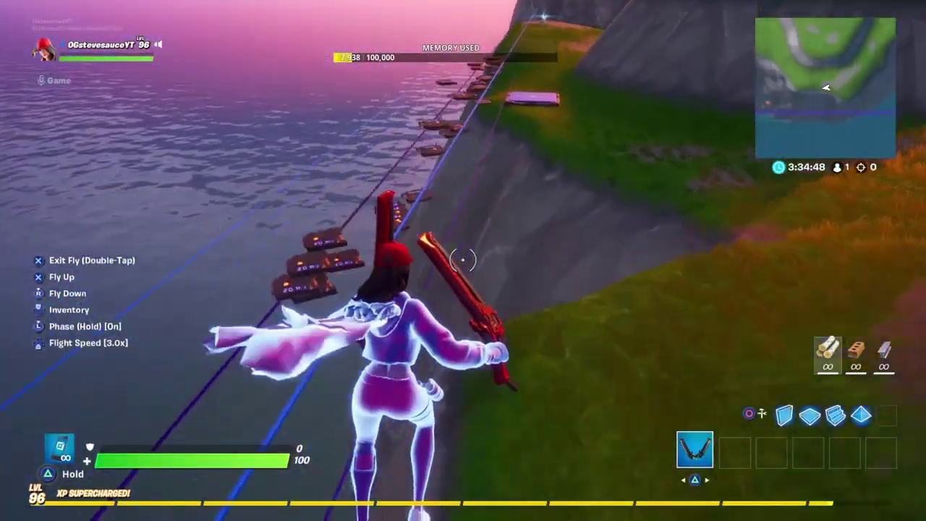
pyautogui.press('w')
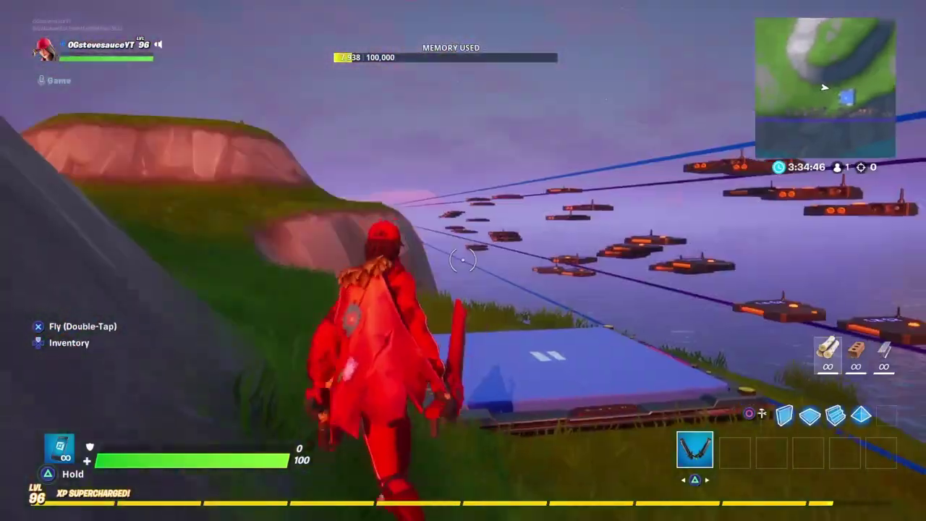
# Browse the creative device inventory across to Perception Trigger, then close it
pyautogui.press('Tab')
pyautogui.press('Up')
pyautogui.press('Up')
pyautogui.press('Up')
pyautogui.press('Right')
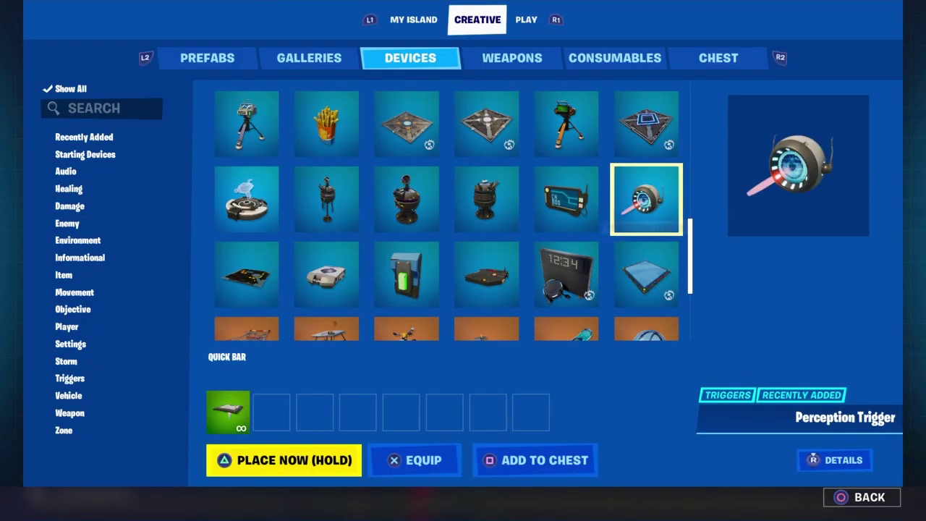
pyautogui.press('Escape')
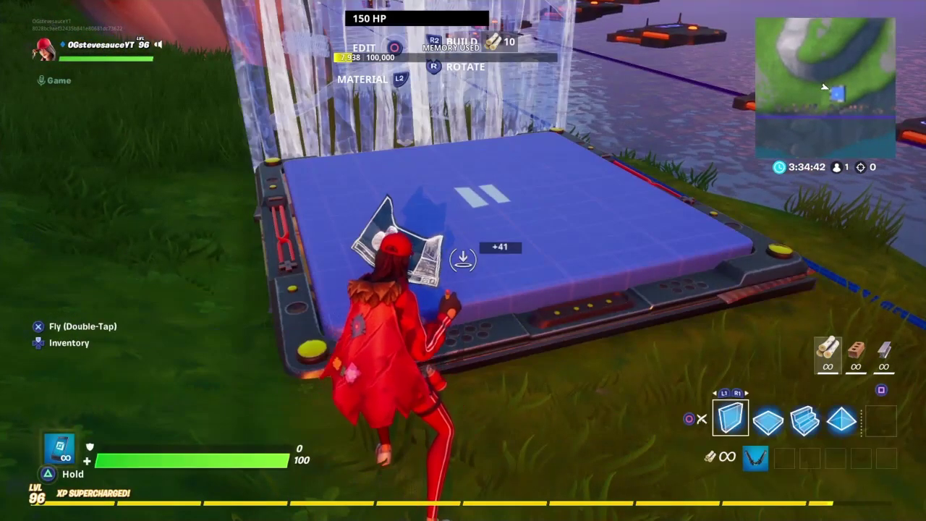
# Confirm the Sequencer uses Normal length, width 100, and resumes on Channel 13
pyautogui.press('e')
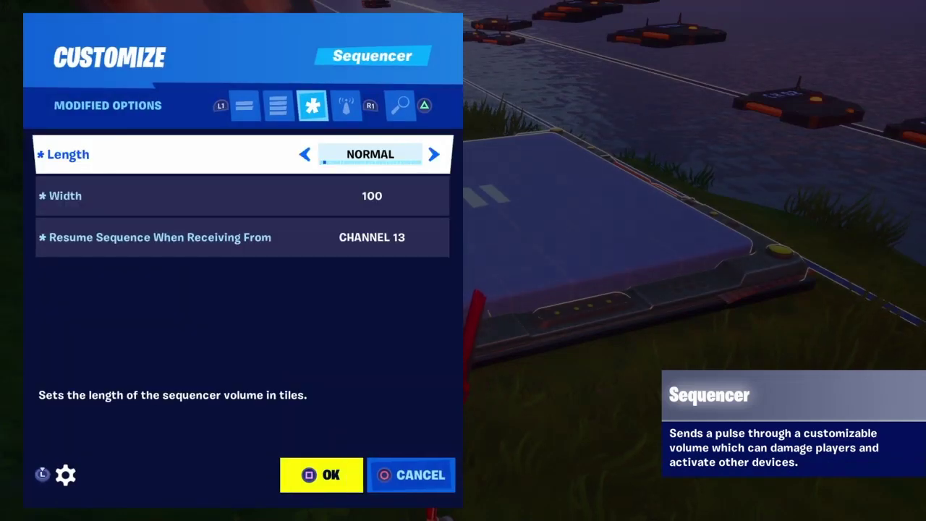
pyautogui.press('Down')
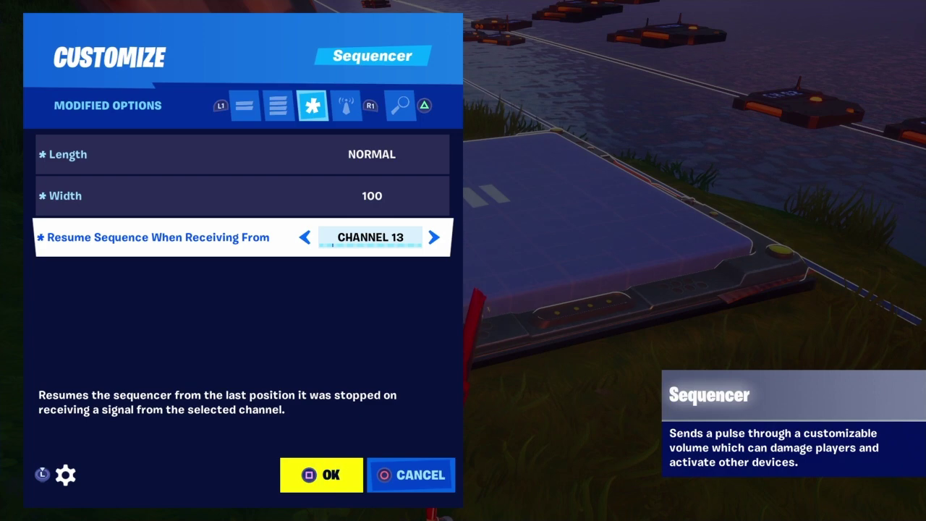
pyautogui.press('Escape')
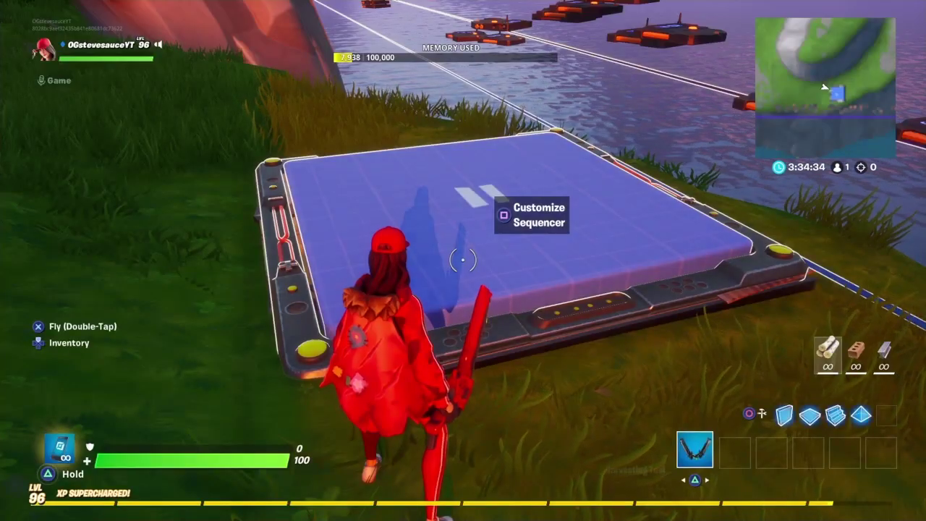
pyautogui.press('w')
pyautogui.press('w')
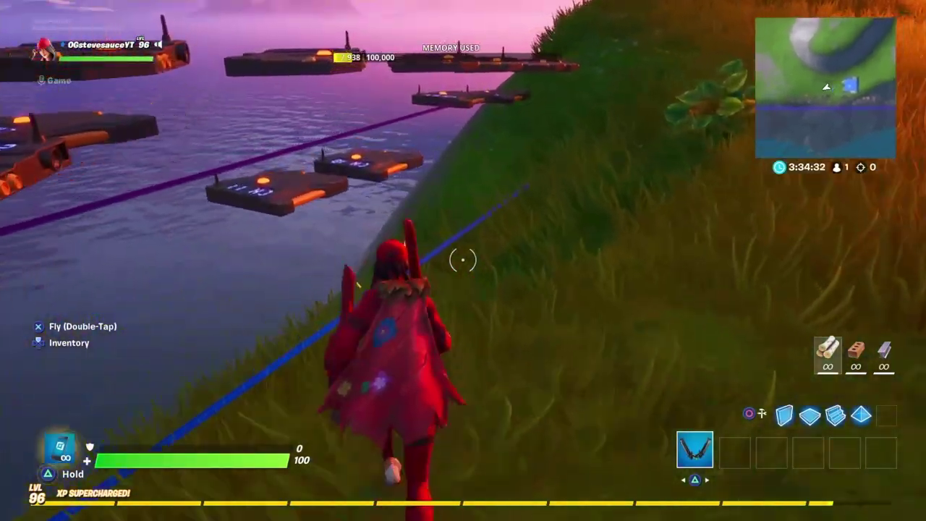
# Open and close the settings of three nearby Triggers in turn
pyautogui.press('e')
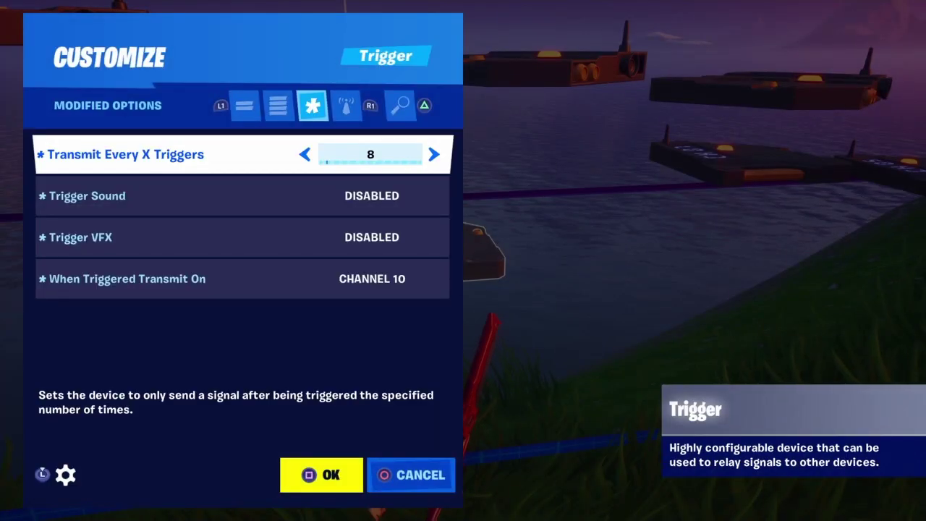
pyautogui.press('Escape')
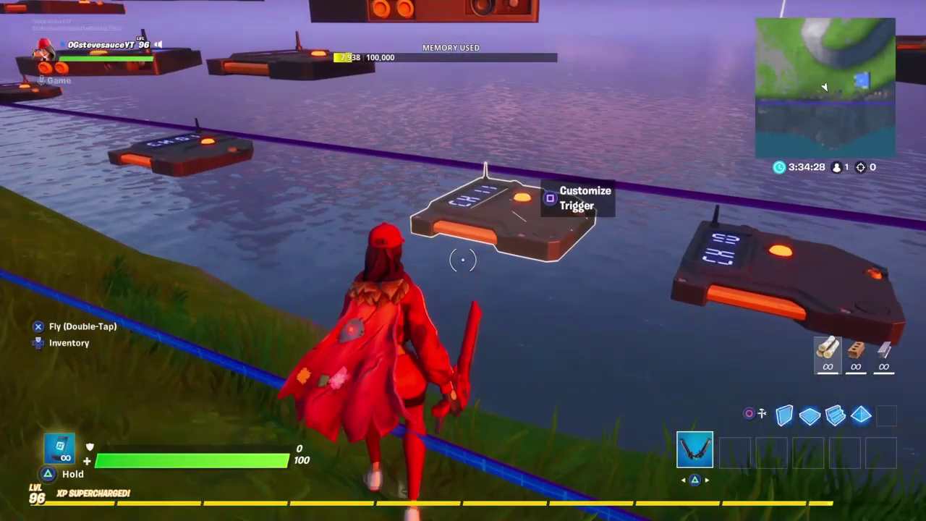
pyautogui.press('e')
pyautogui.press('Escape')
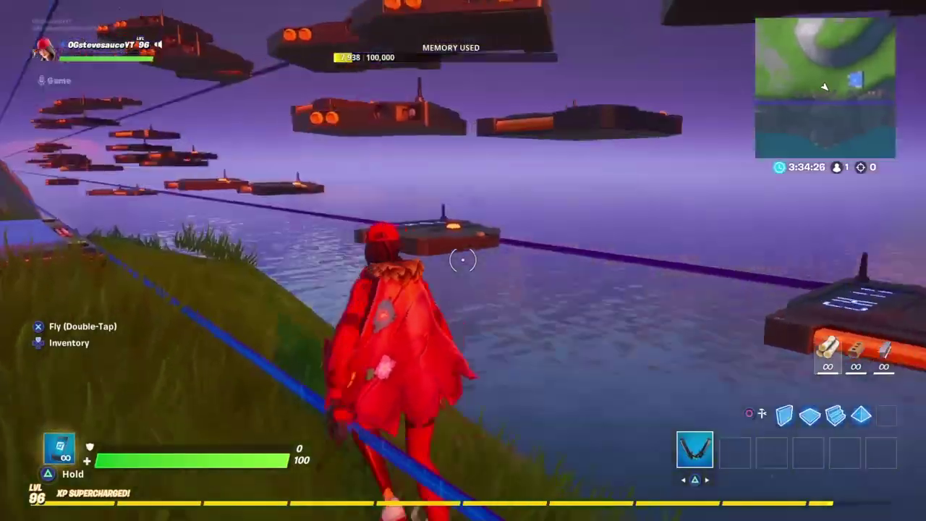
pyautogui.press('e')
pyautogui.press('Escape')
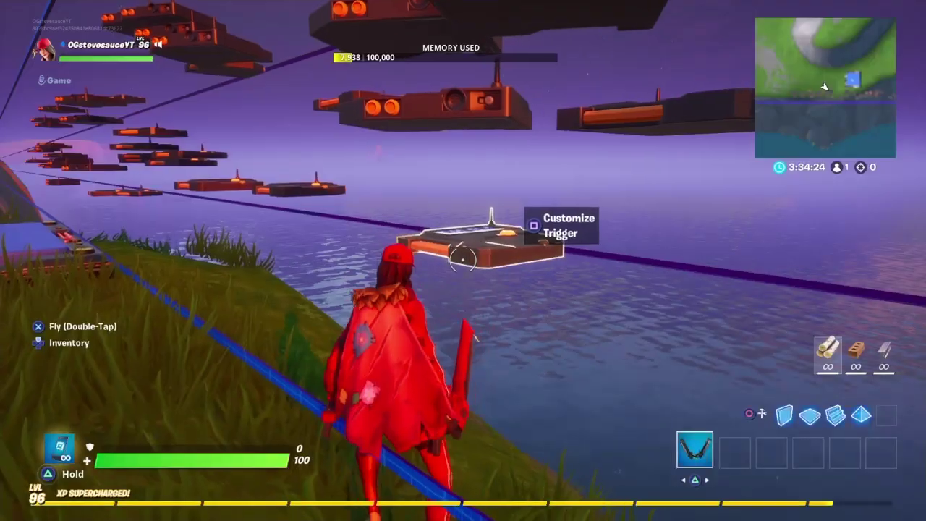
# Confirm the floating trigger has sound and VFX disabled and transmits on Channel 2
pyautogui.press('e')
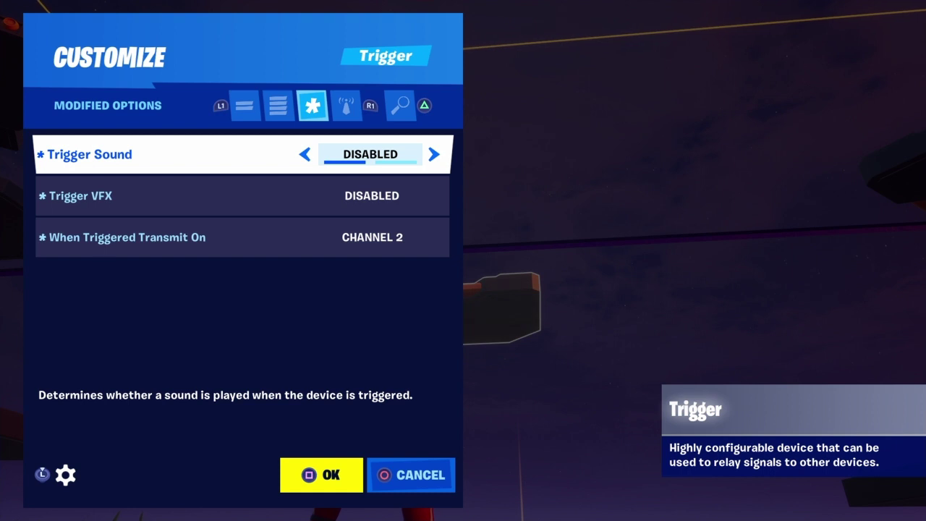
pyautogui.press('Down')
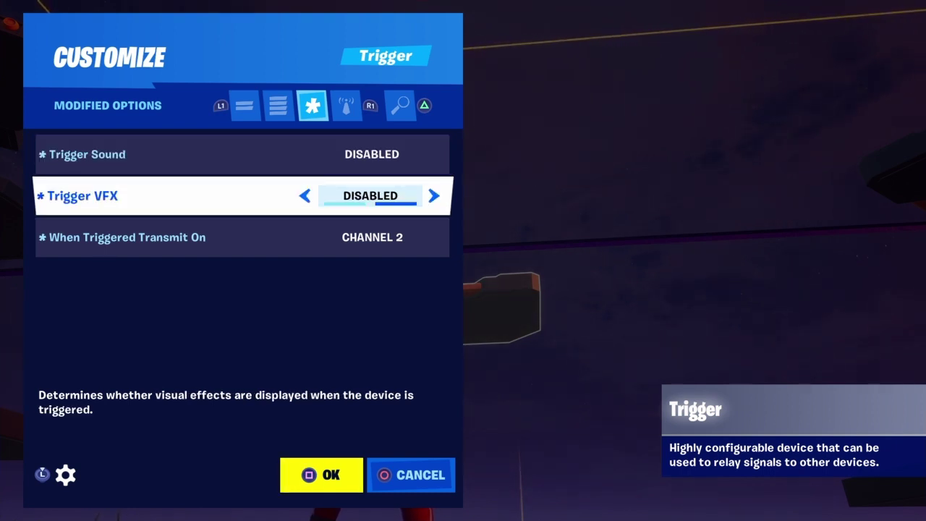
pyautogui.press('Down')
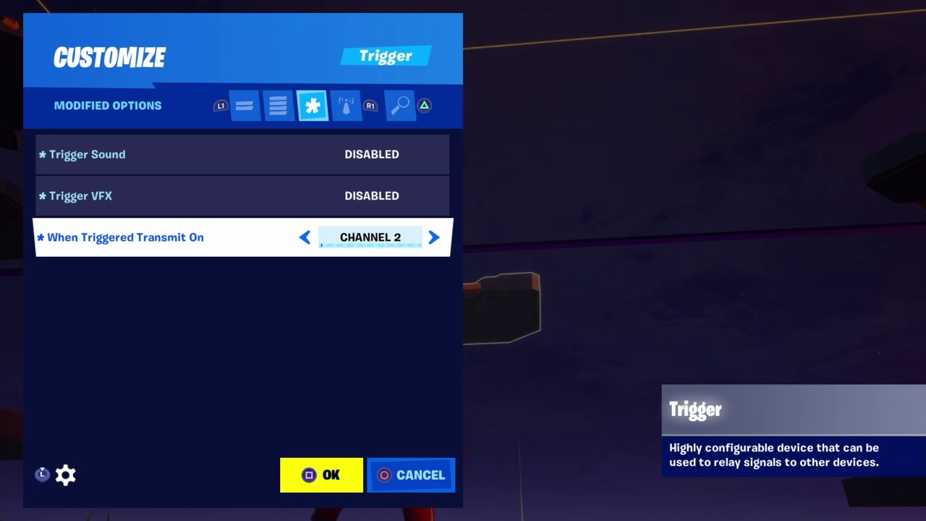
pyautogui.press('Up')
pyautogui.press('Up')
pyautogui.press('Down')
pyautogui.press('Down')
pyautogui.press('Up')
pyautogui.press('Up')
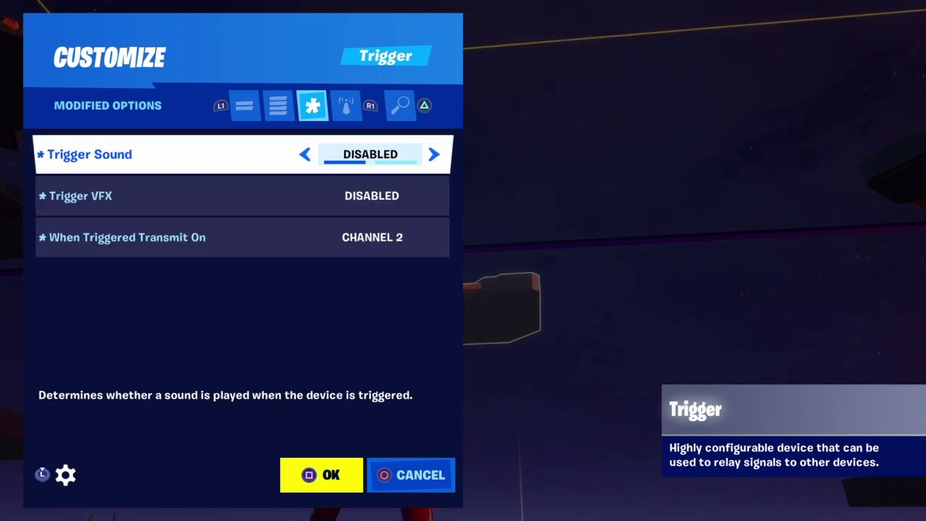
pyautogui.press('Down')
pyautogui.press('Down')
pyautogui.press('Escape')
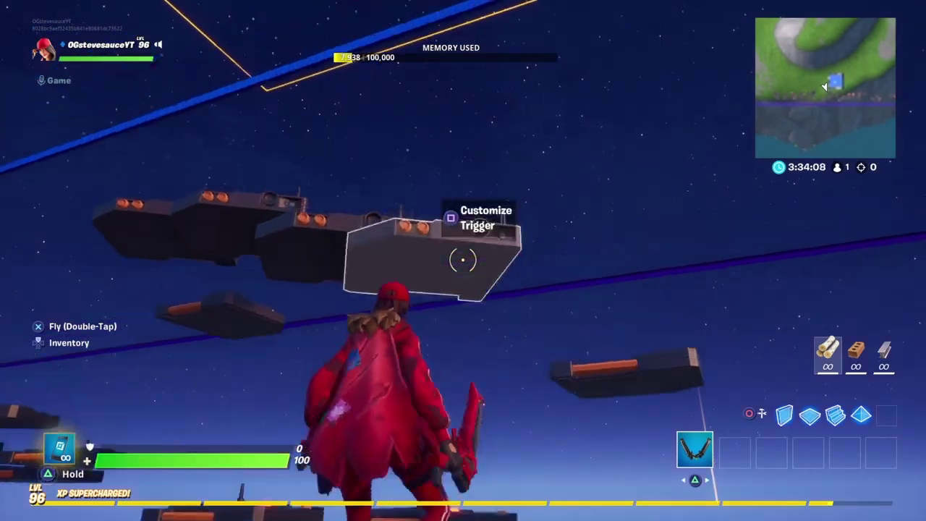
pyautogui.press('e')
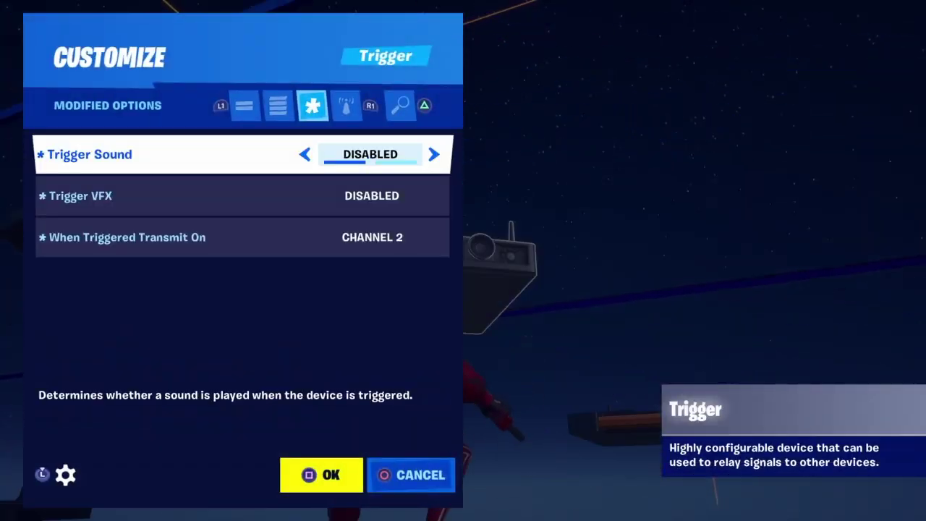
pyautogui.press('Escape')
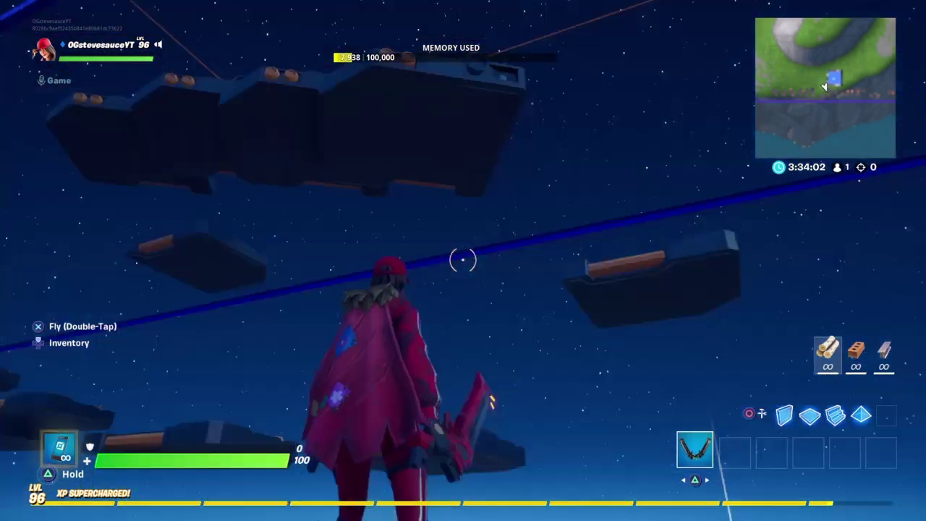
pyautogui.press('e')
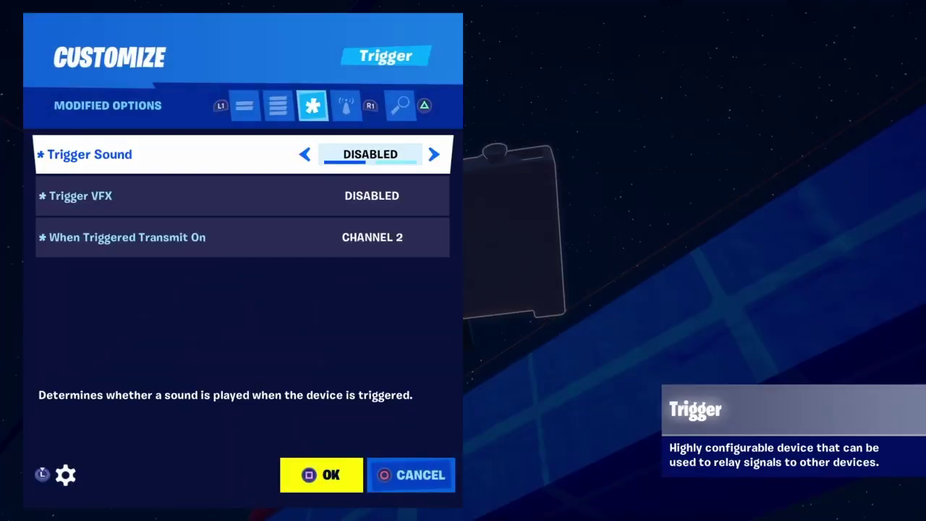
pyautogui.press('Down')
pyautogui.press('Down')
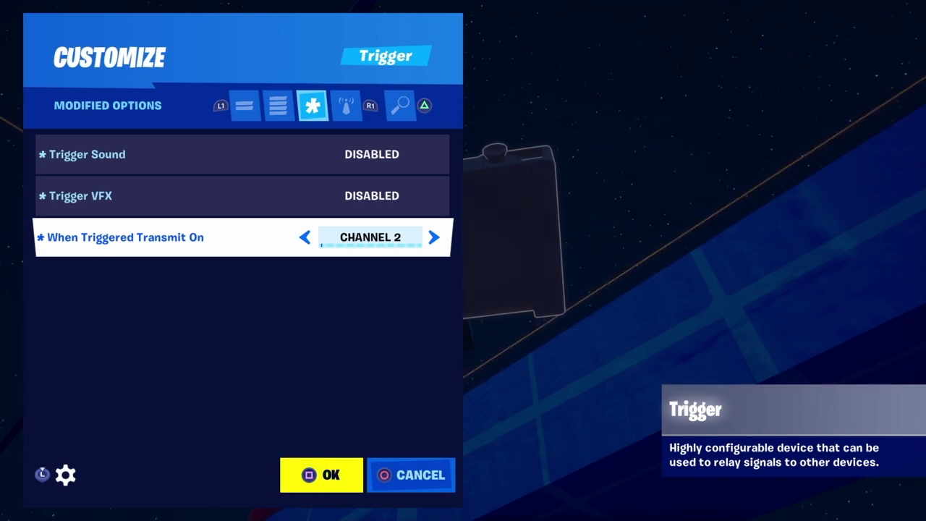
pyautogui.press('q')
pyautogui.press('Up')
pyautogui.press('Up')
pyautogui.press('Up')
pyautogui.press('Up')
pyautogui.press('Up')
pyautogui.press('Up')
pyautogui.press('Up')
pyautogui.press('Up')
pyautogui.press('Up')
pyautogui.press('Up')
pyautogui.press('Up')
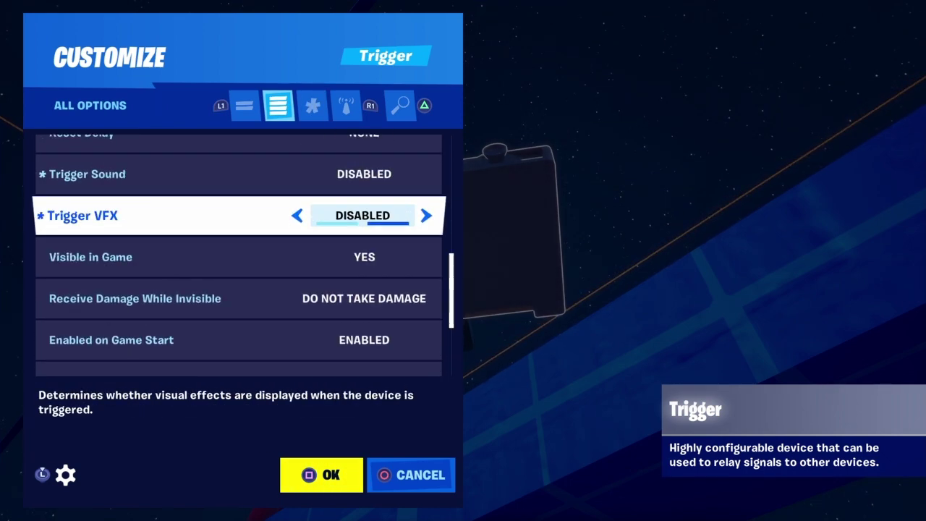
pyautogui.press('Up')
pyautogui.press('Up')
pyautogui.press('Down')
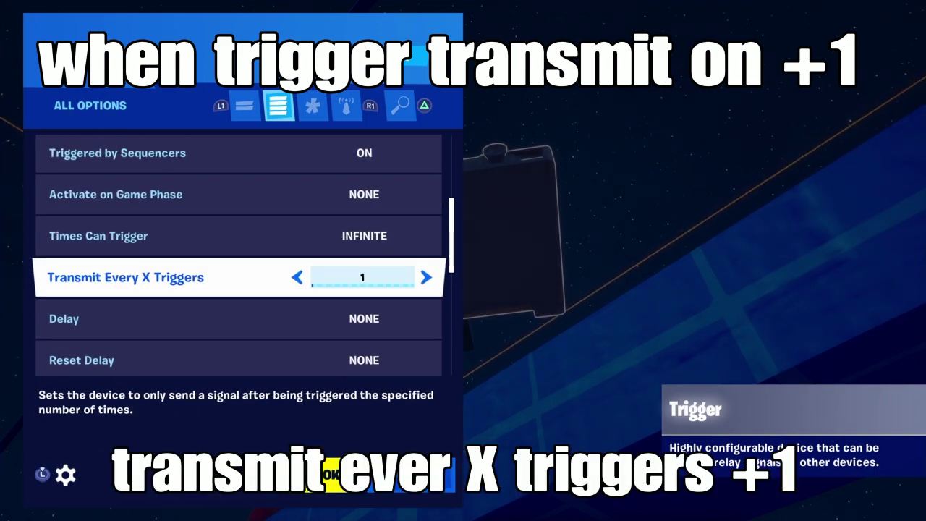
pyautogui.press('Escape')
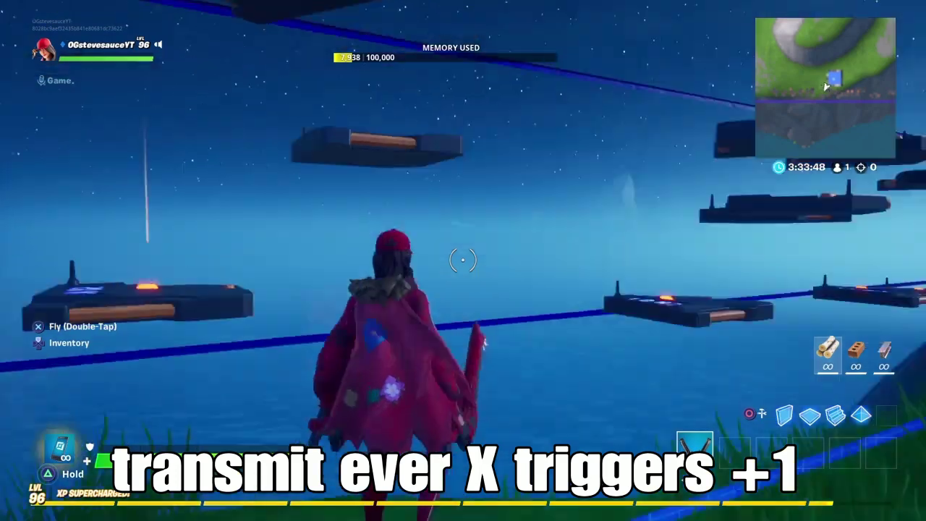
# Fly to the orange-walled structure and drop down into the dark room
pyautogui.press('w')
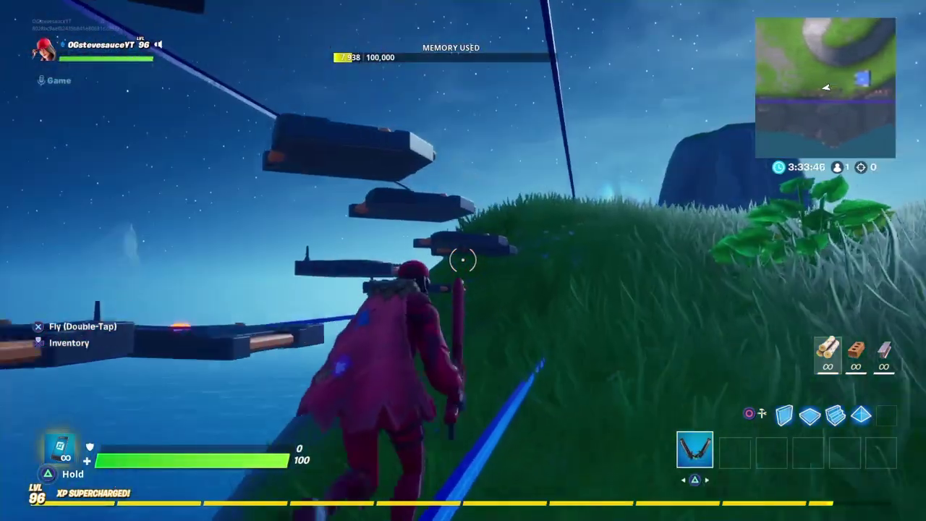
pyautogui.press('w')
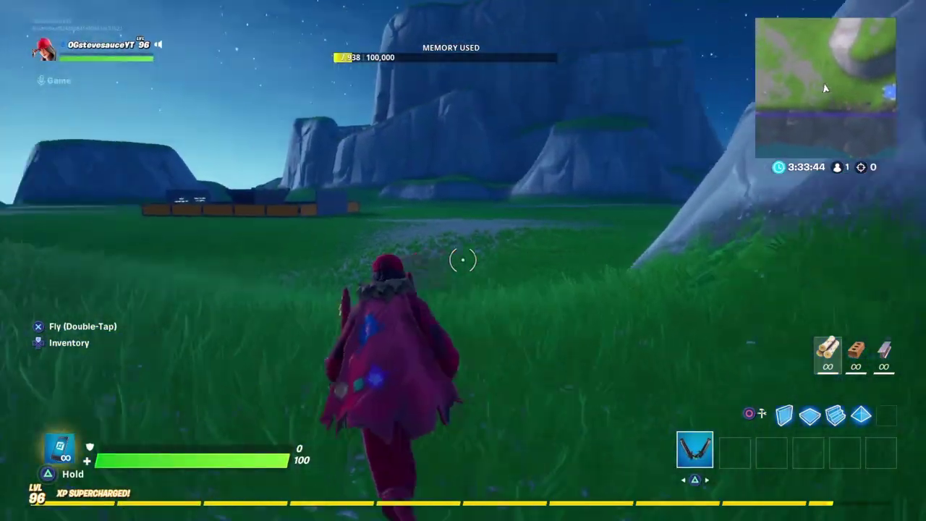
pyautogui.press('space')
pyautogui.press('space')
pyautogui.press('w')
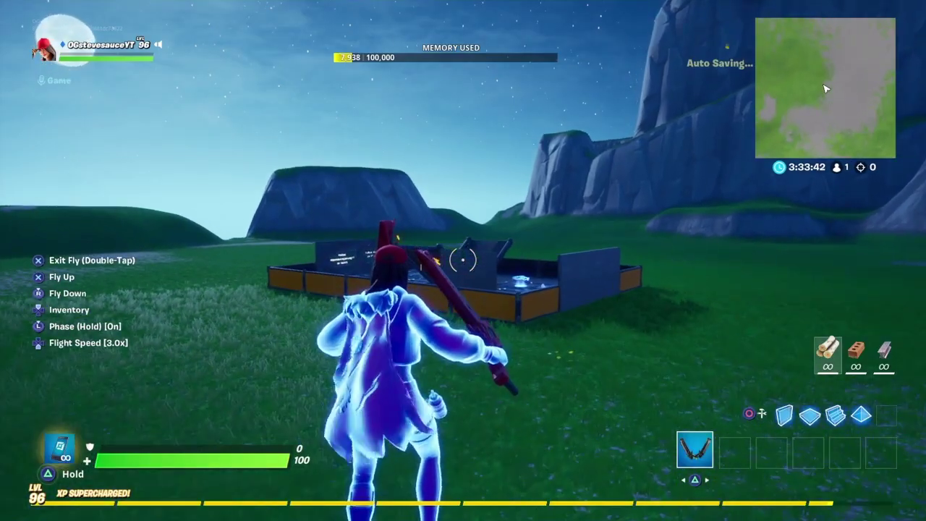
pyautogui.press('w')
pyautogui.press('space')
pyautogui.press('space')
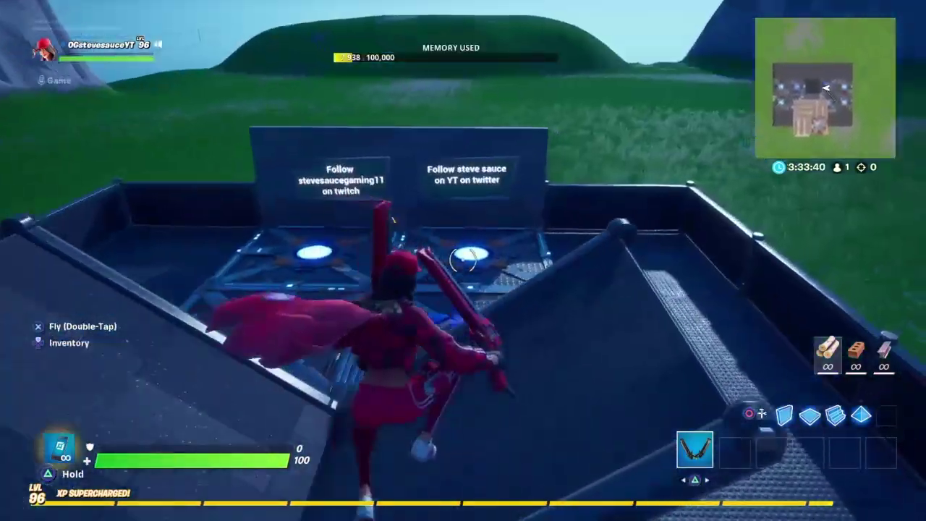
pyautogui.press('w')
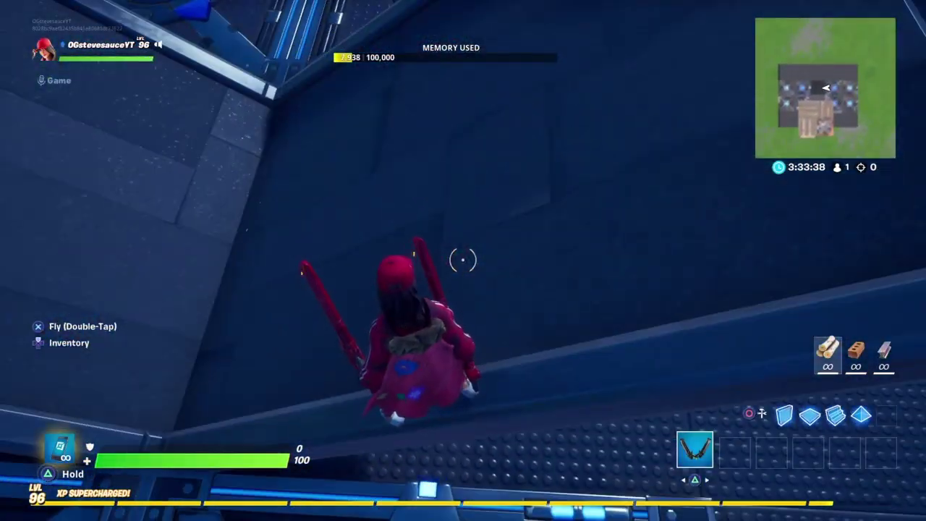
pyautogui.press('w')
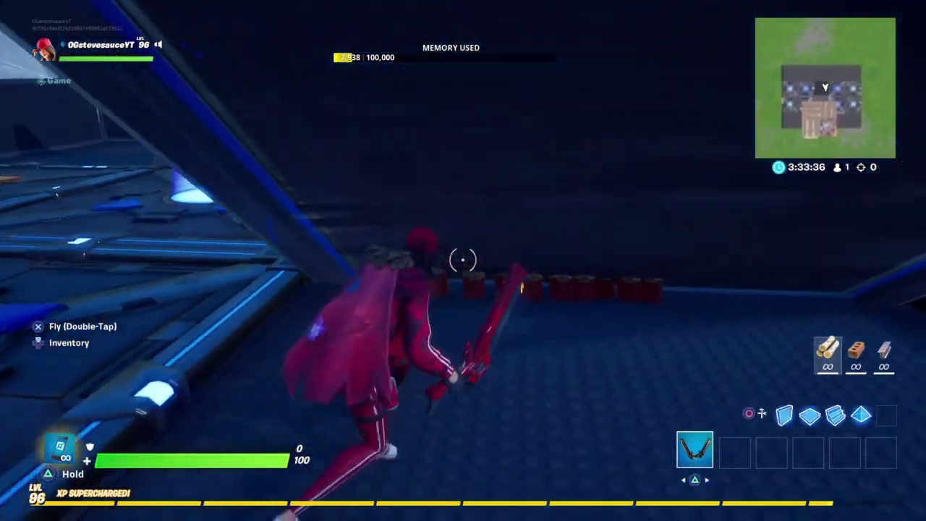
pyautogui.press('w')
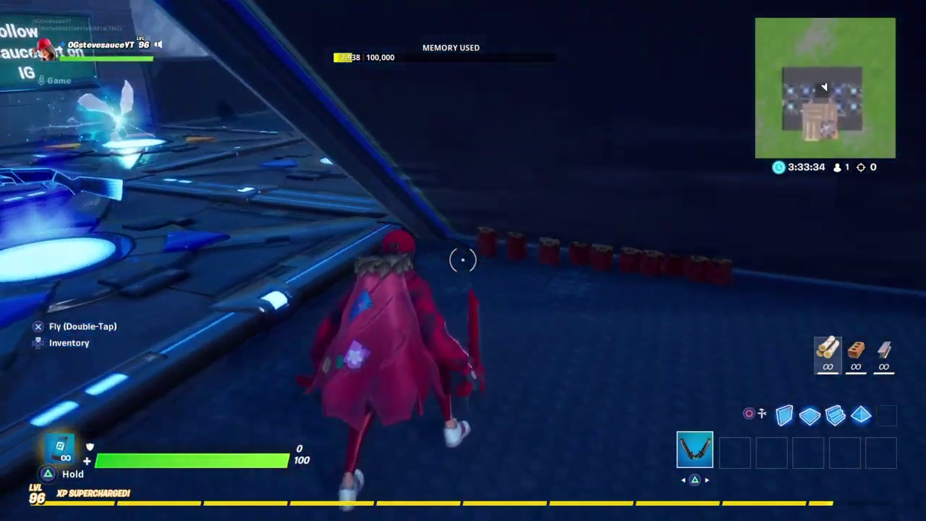
# Fly back around to the yellow wall, enter the dark room, and line up on the explosive barrels
pyautogui.press('w')
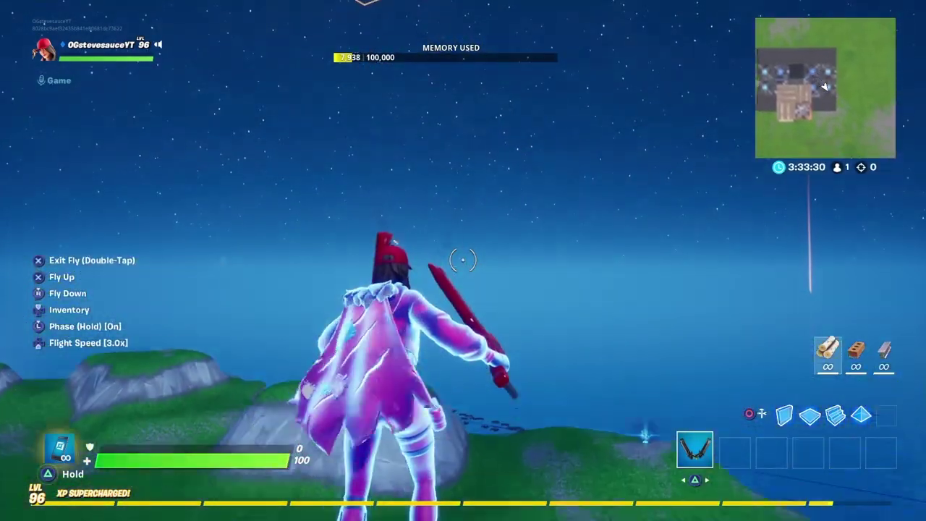
pyautogui.press('w')
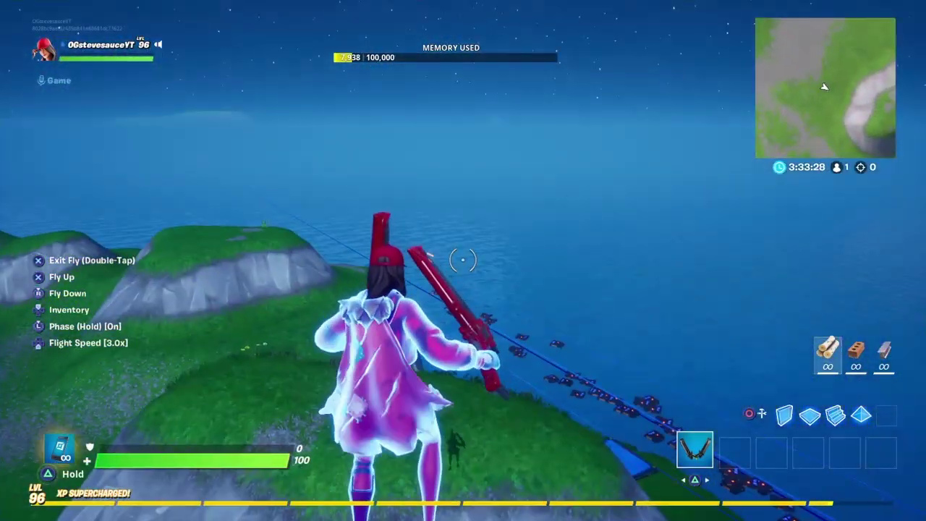
pyautogui.press('w')
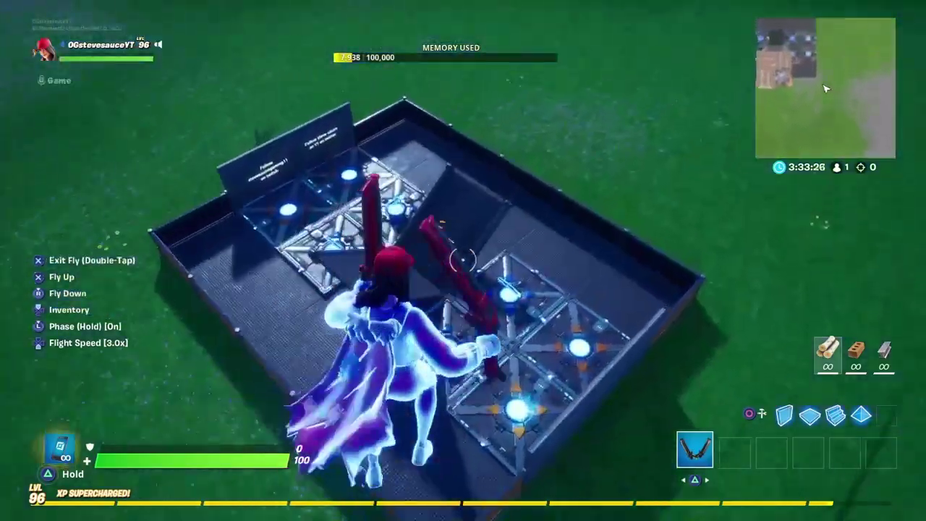
pyautogui.press('space')
pyautogui.press('space')
pyautogui.press('w')
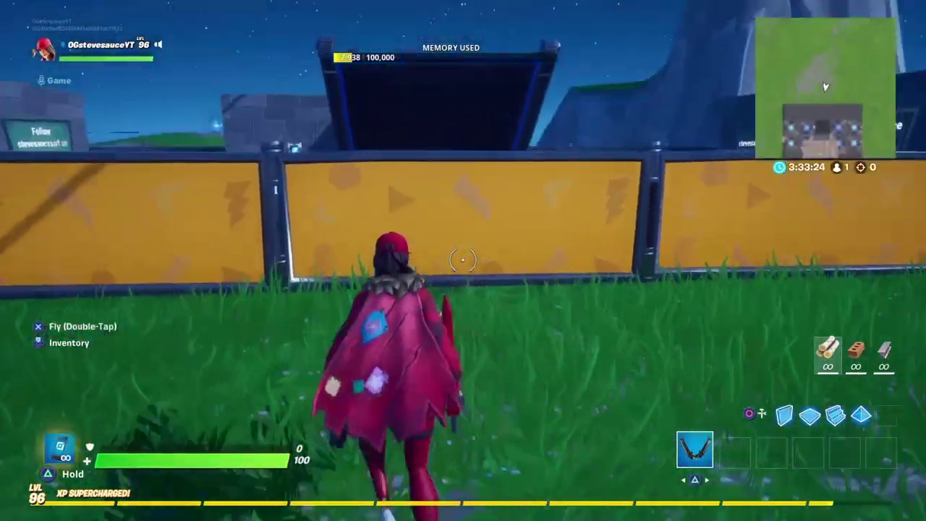
pyautogui.press('w')
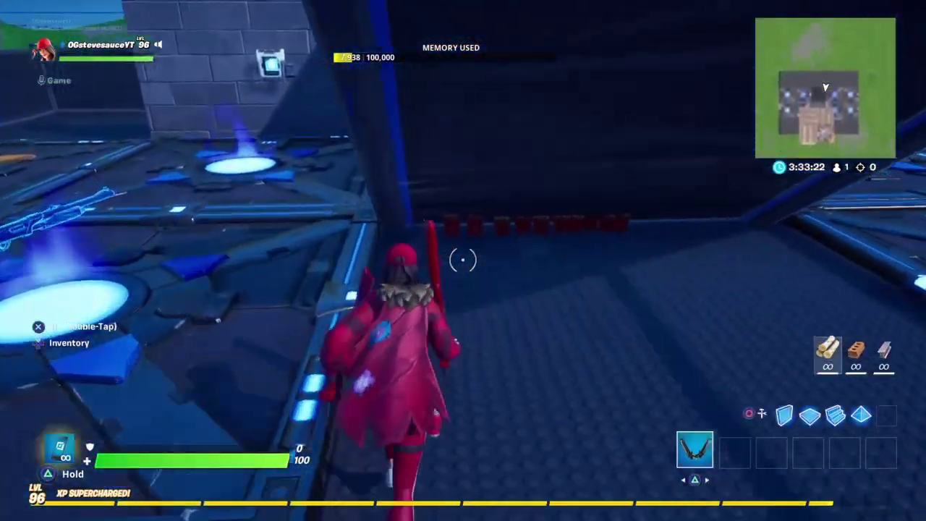
pyautogui.press('a')
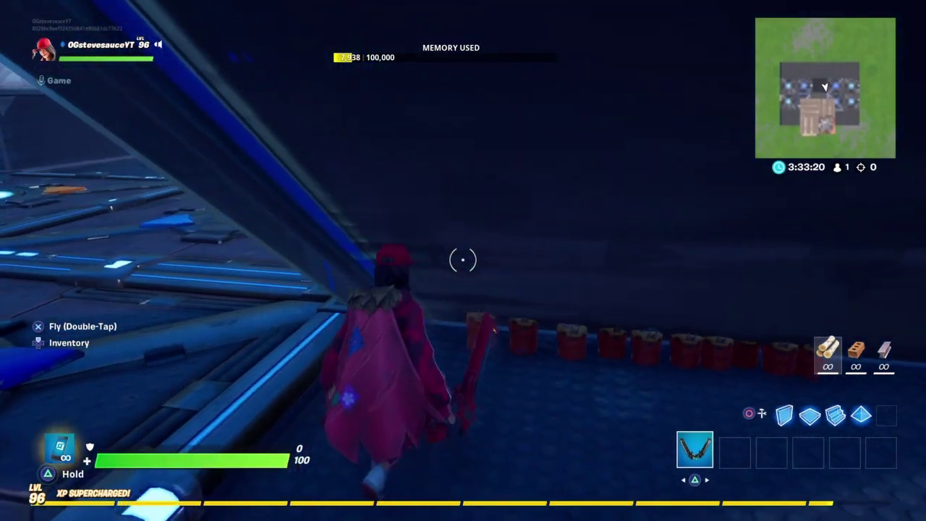
pyautogui.press('w')
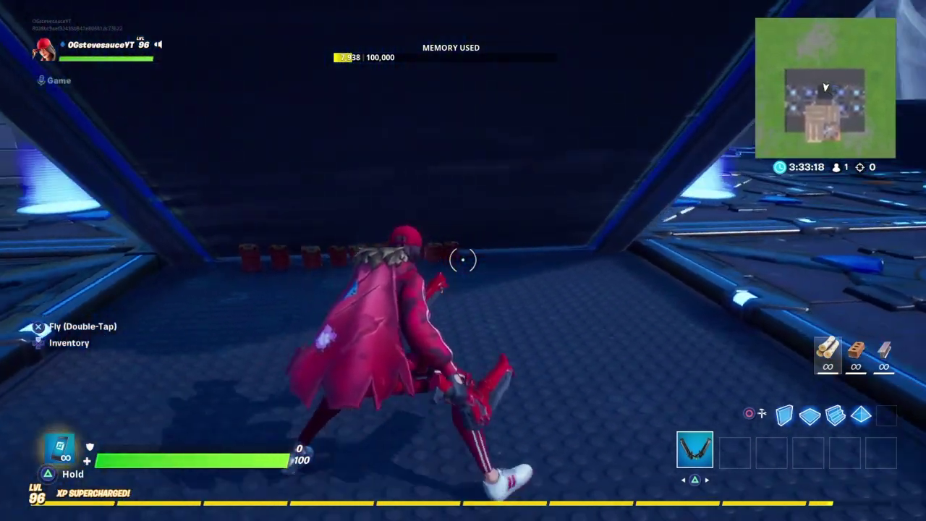
pyautogui.press('a')
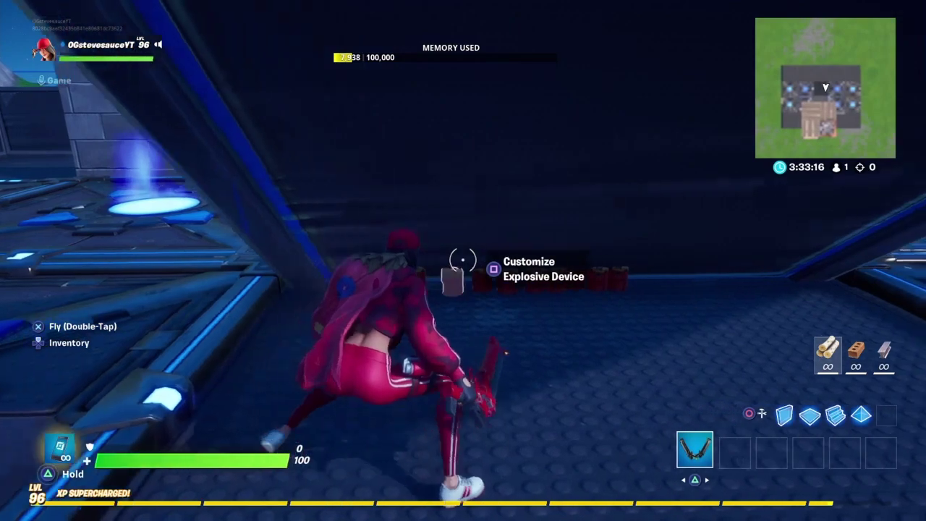
# Verify the explosive's modified options: Player Damage 0, Structure Damage 5000, invisible, no collision, explodes on Channel 2
pyautogui.press('a')
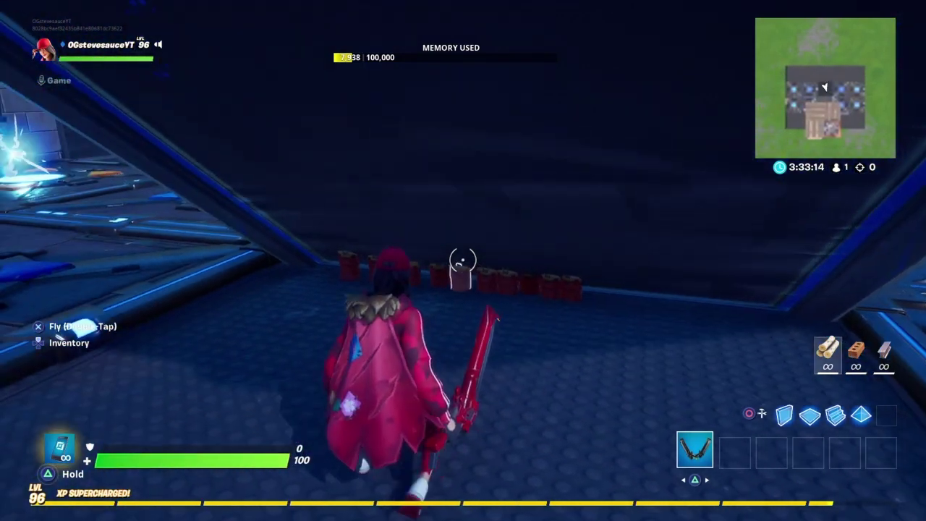
pyautogui.press('e')
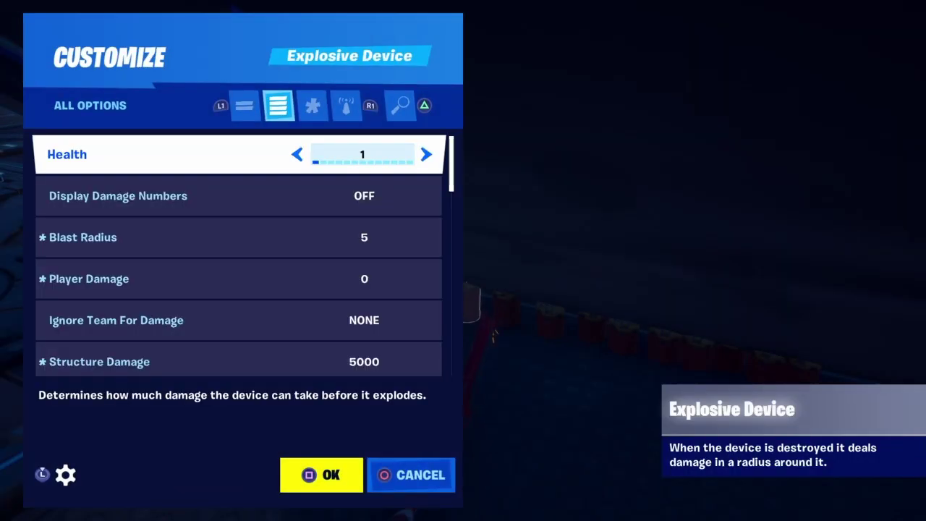
pyautogui.press('e')
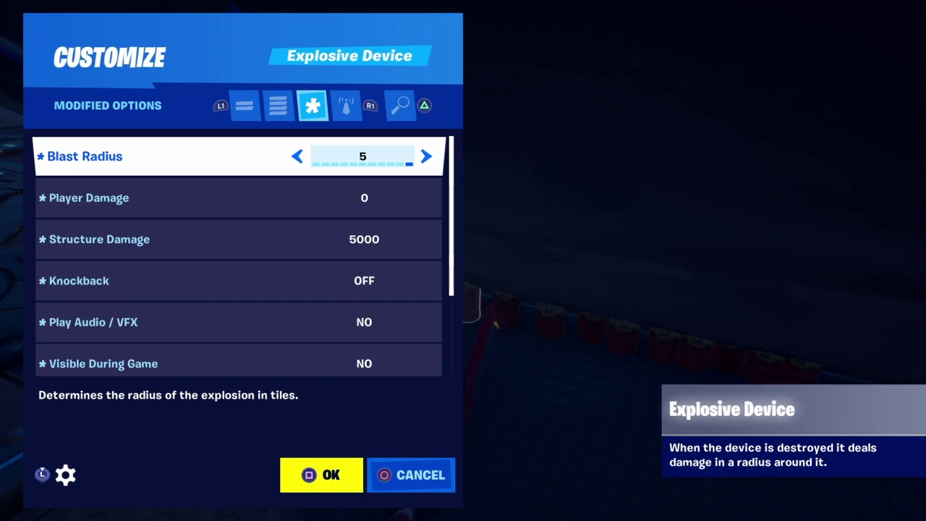
pyautogui.press('Down')
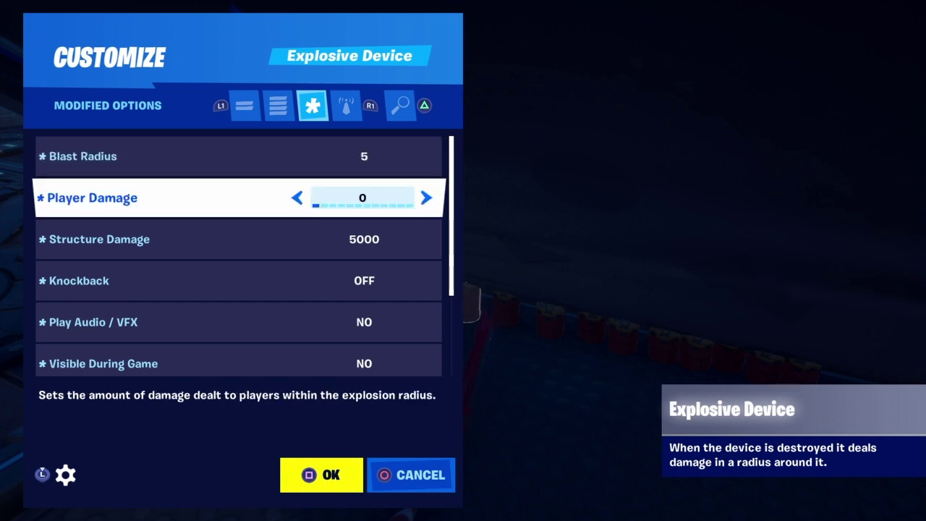
pyautogui.press('Down')
pyautogui.press('Down')
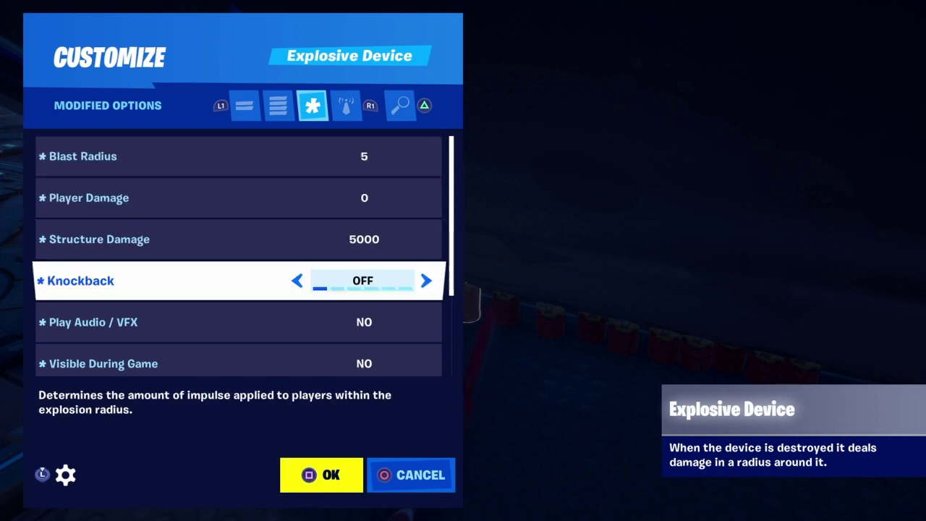
pyautogui.press('Down')
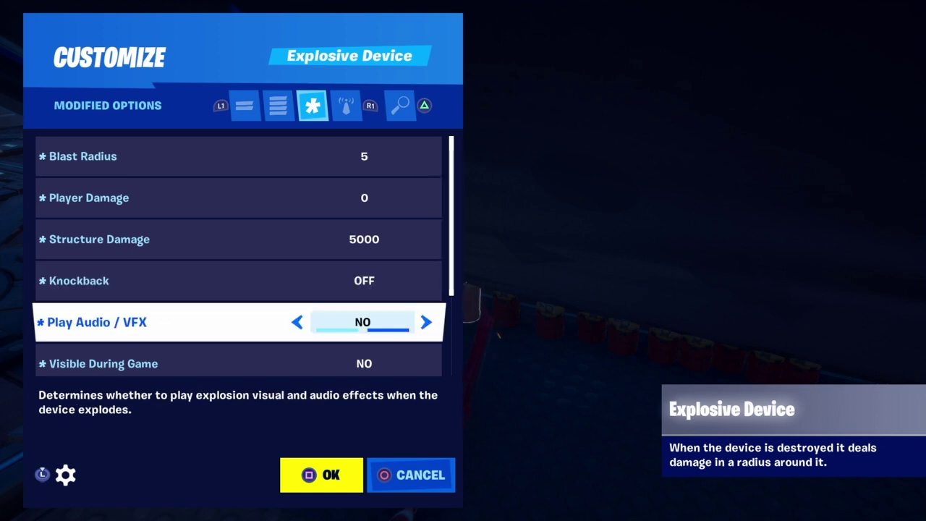
pyautogui.press('Down')
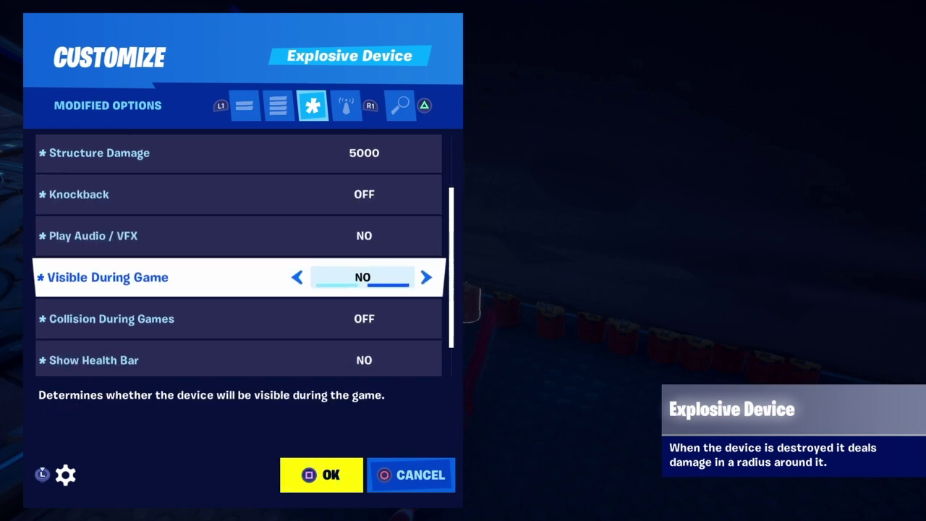
pyautogui.press('Down')
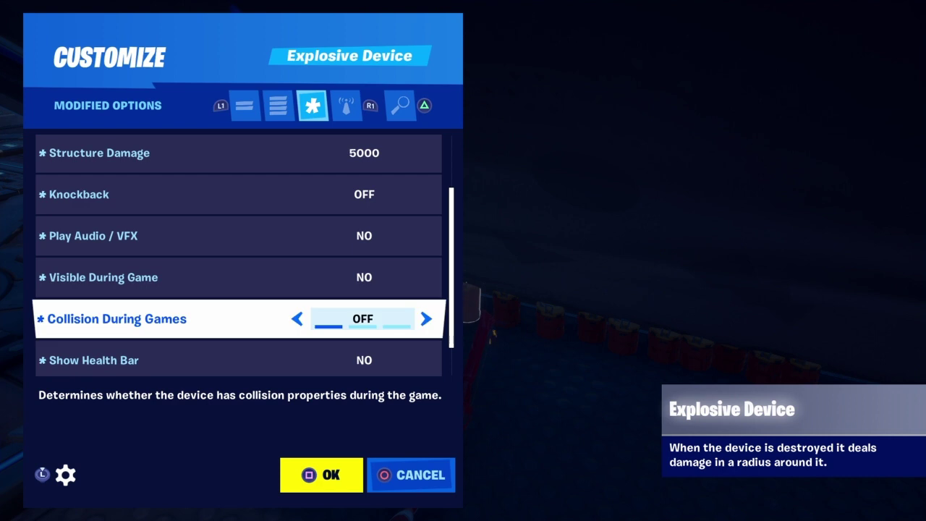
pyautogui.press('Down')
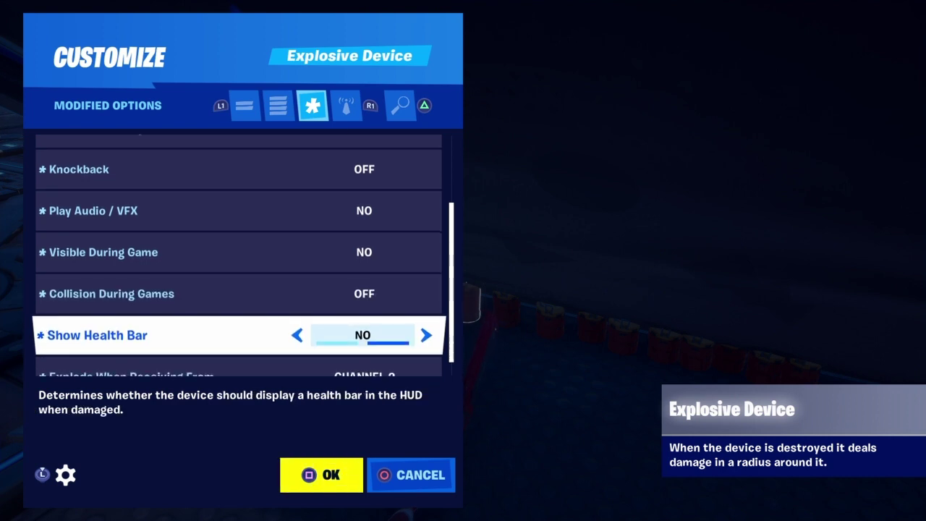
pyautogui.press('Down')
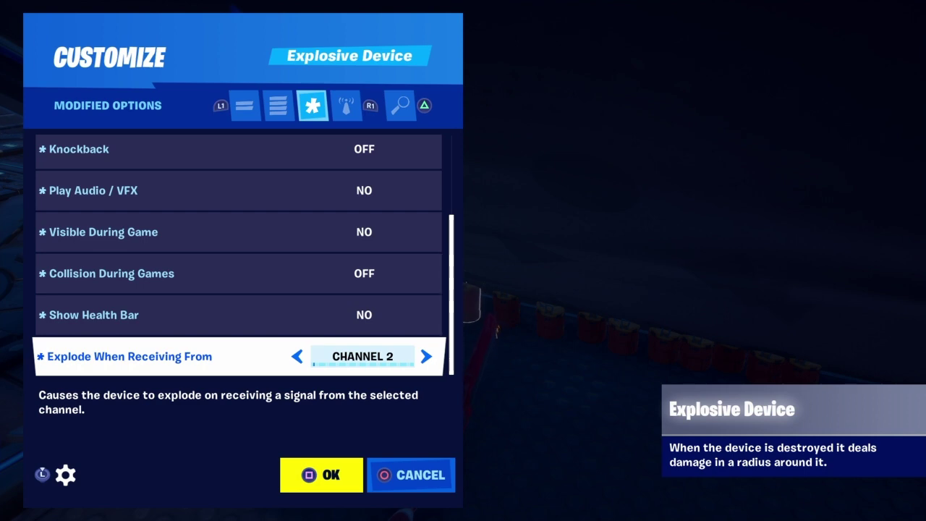
# Review the full option list, including Blast Radius, Ignore Team For Damage and Show Health Bar, then close
pyautogui.press('q')
pyautogui.press('Up')
pyautogui.press('Up')
pyautogui.press('Up')
pyautogui.press('Up')
pyautogui.press('Up')
pyautogui.press('Up')
pyautogui.press('Up')
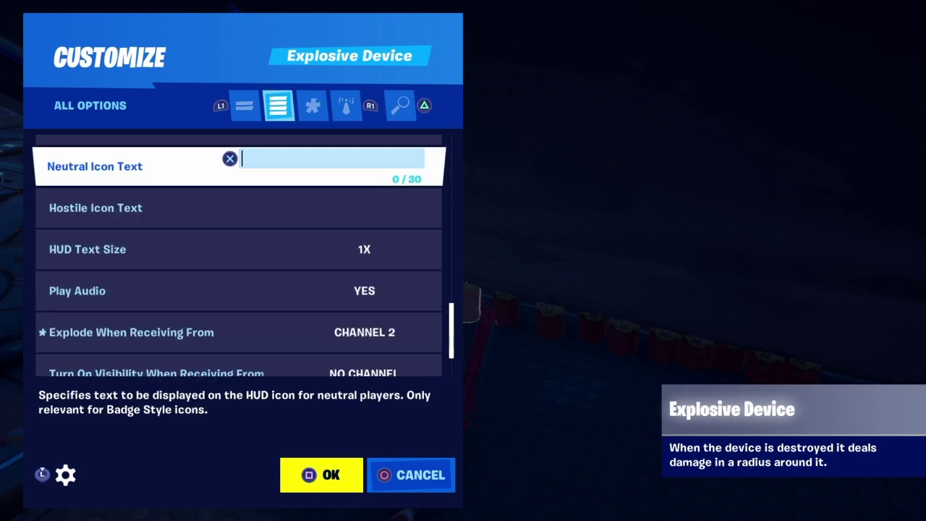
pyautogui.press('Up')
pyautogui.press('Up')
pyautogui.press('Up')
pyautogui.press('Up')
pyautogui.press('Up')
pyautogui.press('Up')
pyautogui.press('Up')
pyautogui.press('Up')
pyautogui.press('Up')
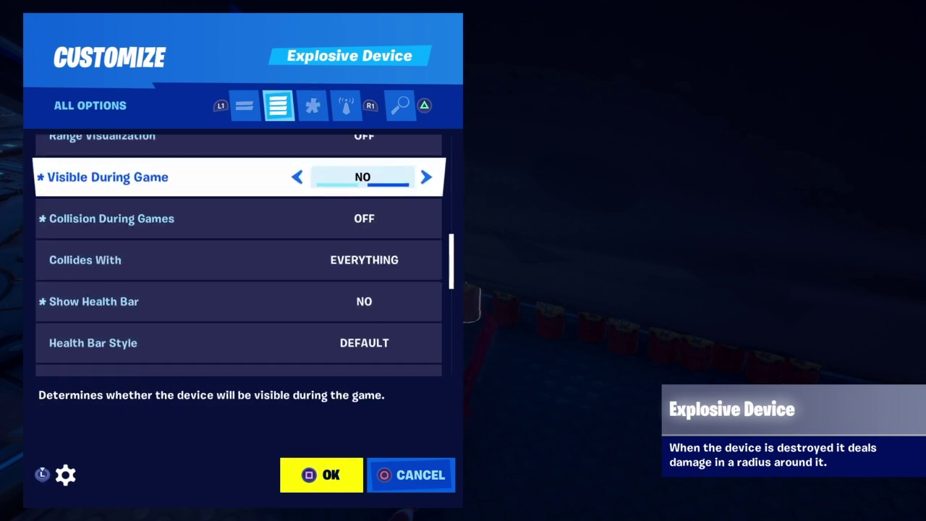
pyautogui.press('Up')
pyautogui.press('Up')
pyautogui.press('Up')
pyautogui.press('Up')
pyautogui.press('Up')
pyautogui.press('Up')
pyautogui.press('Up')
pyautogui.press('Up')
pyautogui.press('Up')
pyautogui.press('Up')
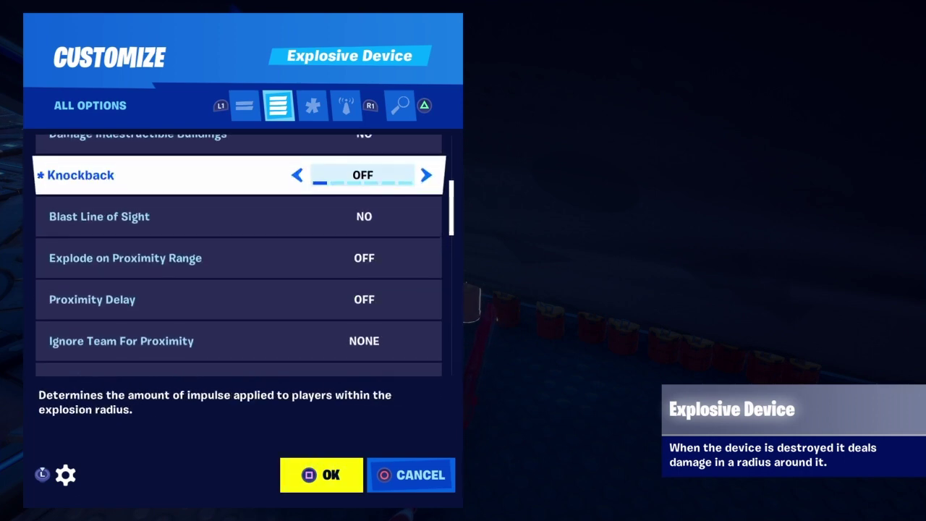
pyautogui.press('Up')
pyautogui.press('Up')
pyautogui.click(217, 319)
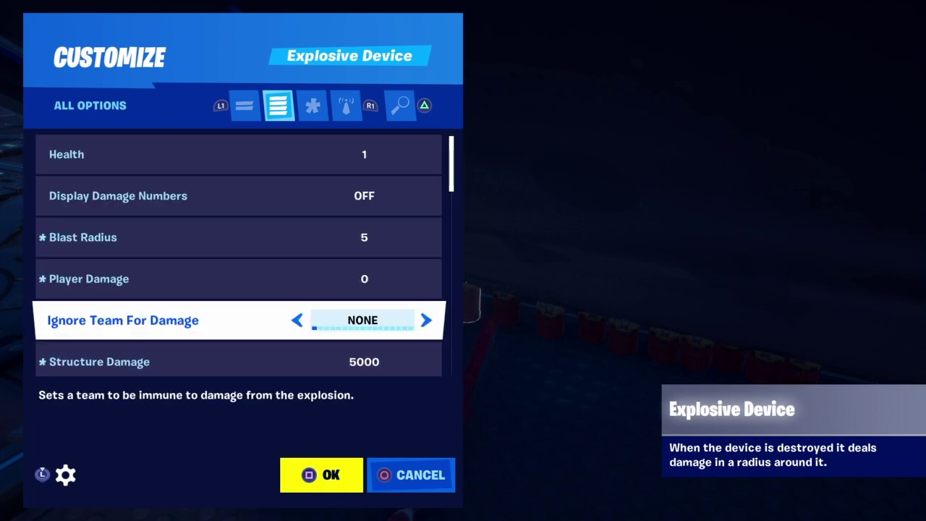
pyautogui.press('Down')
pyautogui.press('Down')
pyautogui.press('Down')
pyautogui.press('Down')
pyautogui.press('Down')
pyautogui.press('Down')
pyautogui.press('Down')
pyautogui.press('Down')
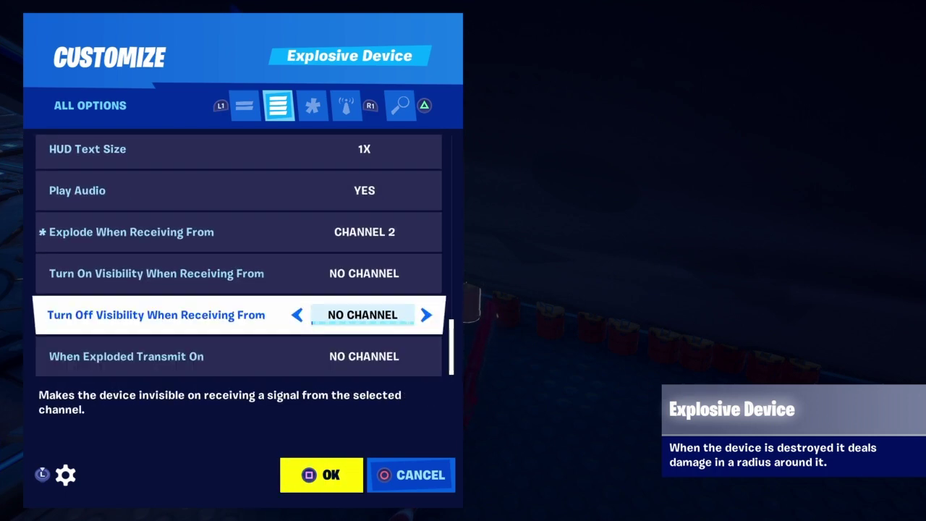
pyautogui.press('Escape')
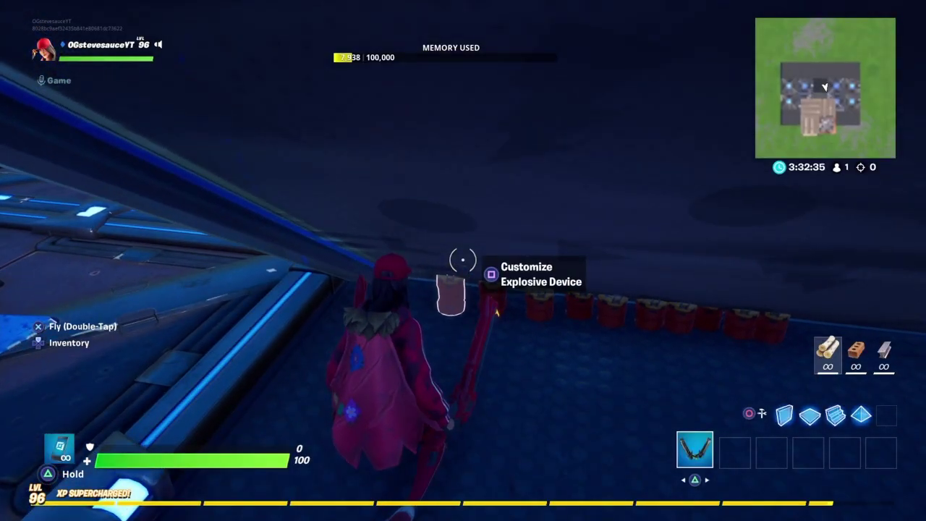
# Review three more explosive barrels' modified options, including one exploding on channel 11
pyautogui.press('e')
pyautogui.press('Down')
pyautogui.press('Down')
pyautogui.press('Down')
pyautogui.press('Down')
pyautogui.press('e')
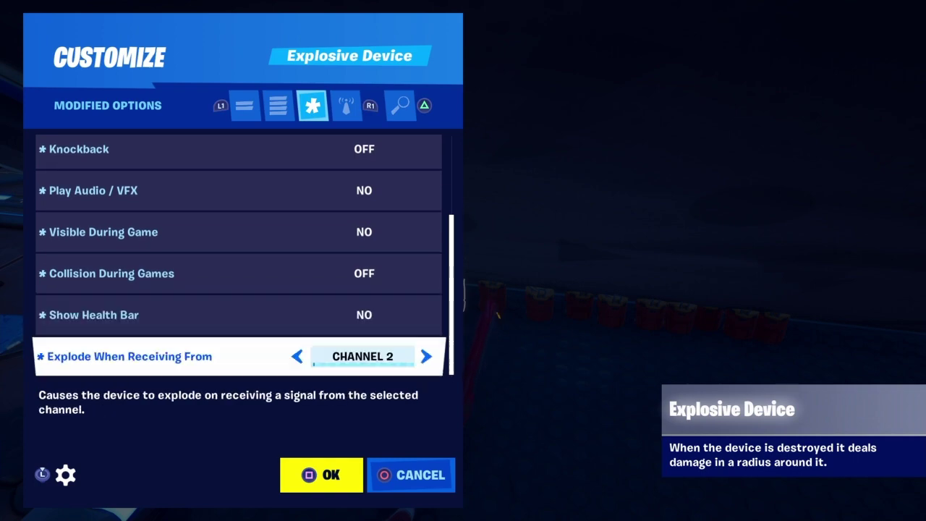
pyautogui.press('Return')
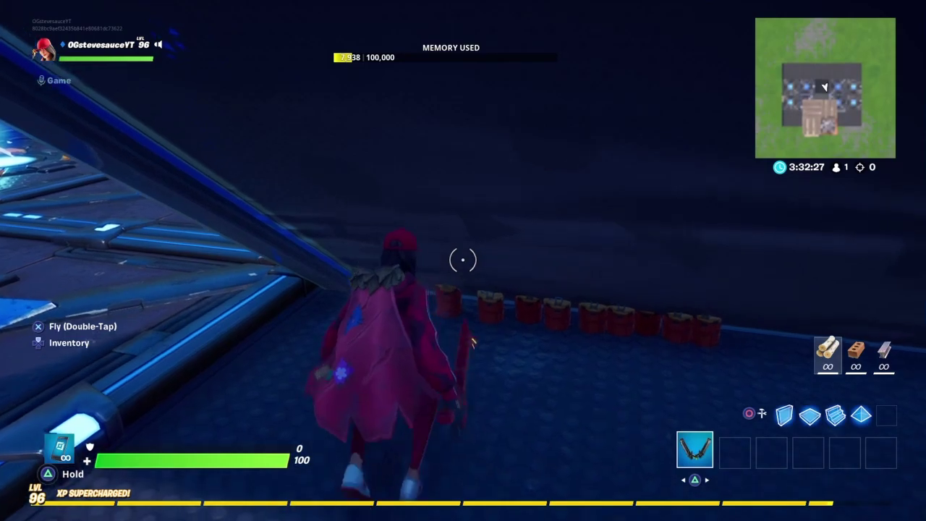
pyautogui.press('e')
pyautogui.press('Down')
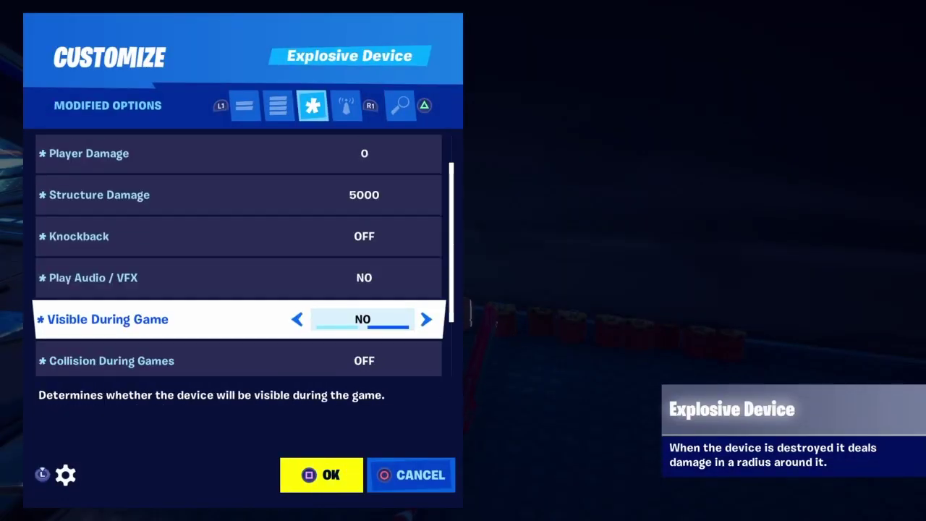
pyautogui.press('Return')
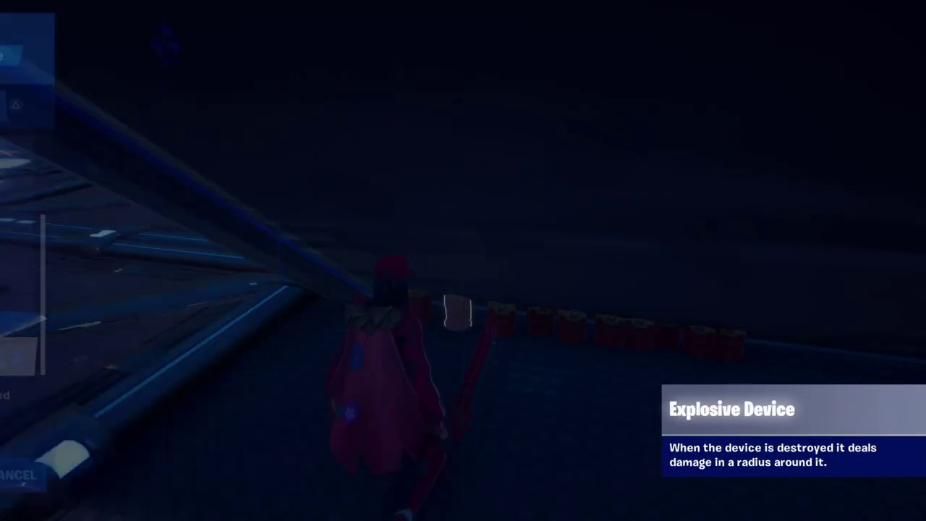
pyautogui.press('e')
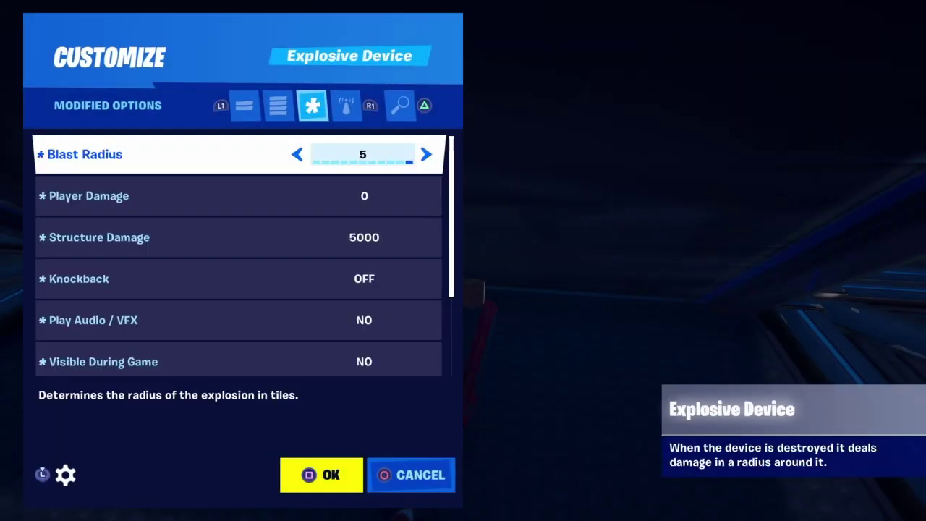
pyautogui.press('Down')
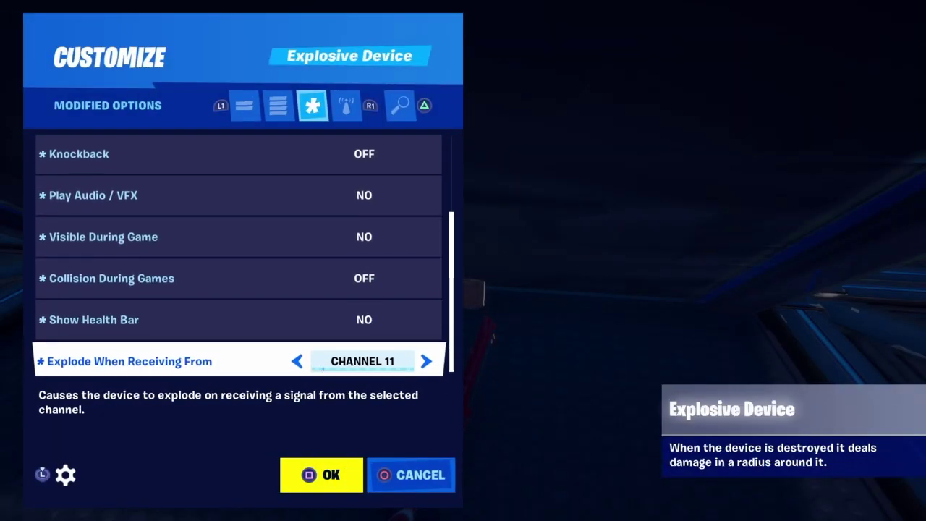
pyautogui.press('Return')
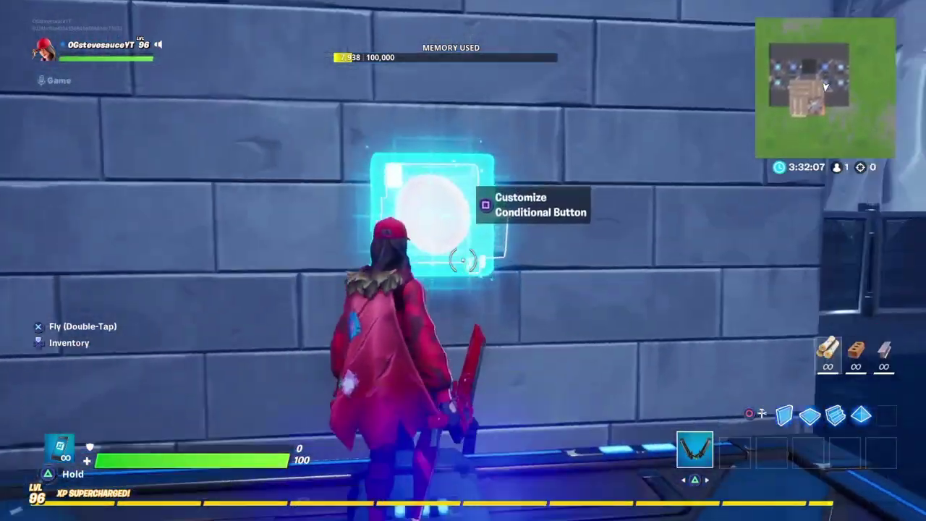
# Check the building materials in the Creative inventory's consumables, then close it
pyautogui.press('i')
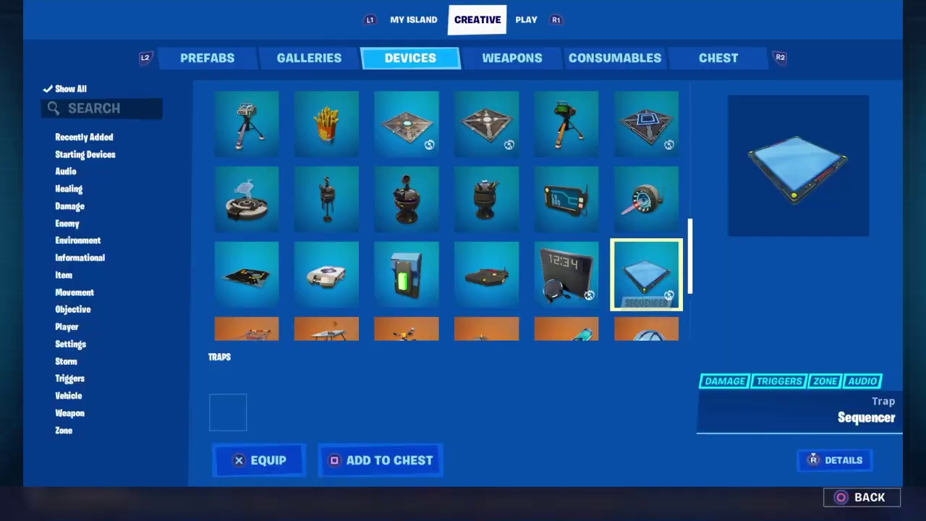
pyautogui.press('e')
pyautogui.press('e')
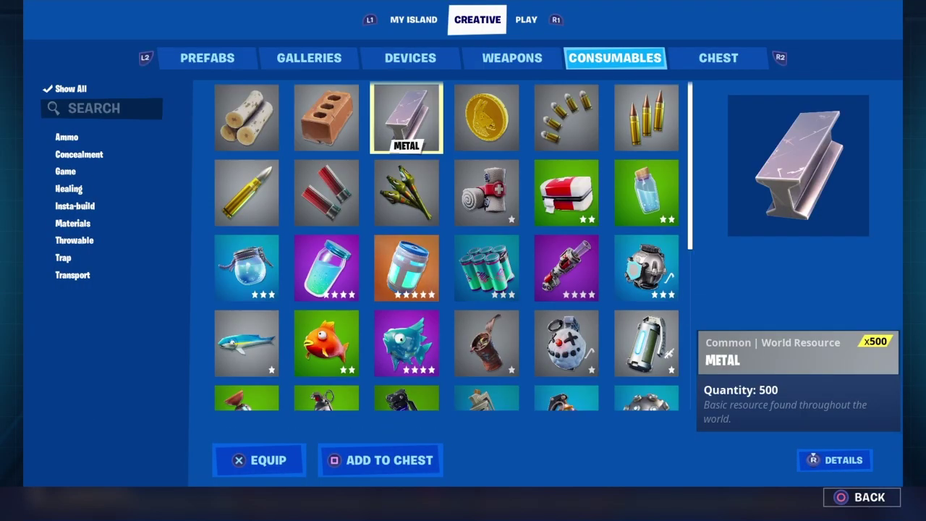
pyautogui.press('Escape')
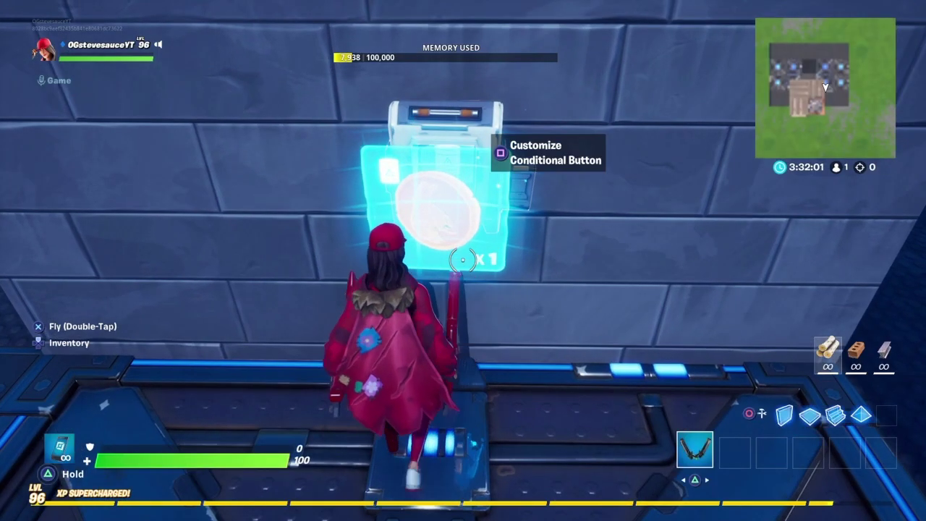
# Turn toward the field and place a large metal build piece with 150 HP
pyautogui.press('s')
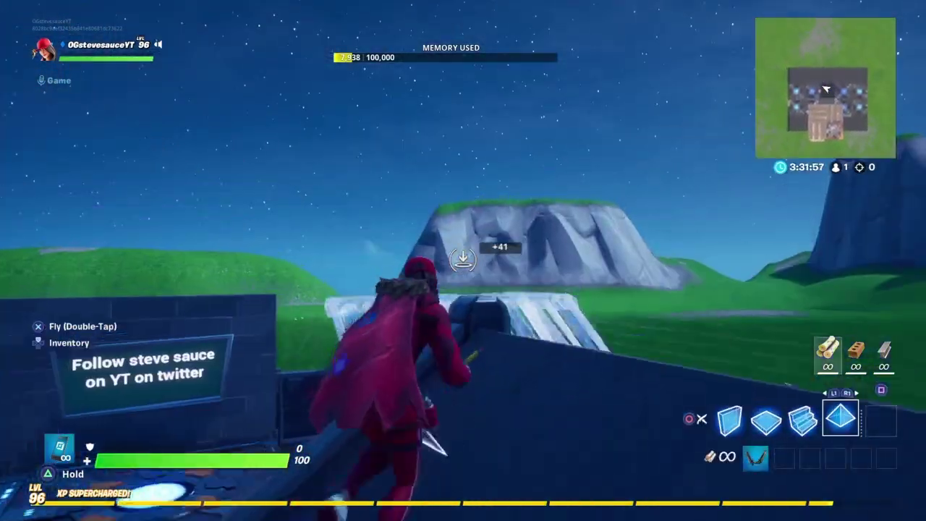
pyautogui.press('q')
pyautogui.press('w')
pyautogui.press('q')
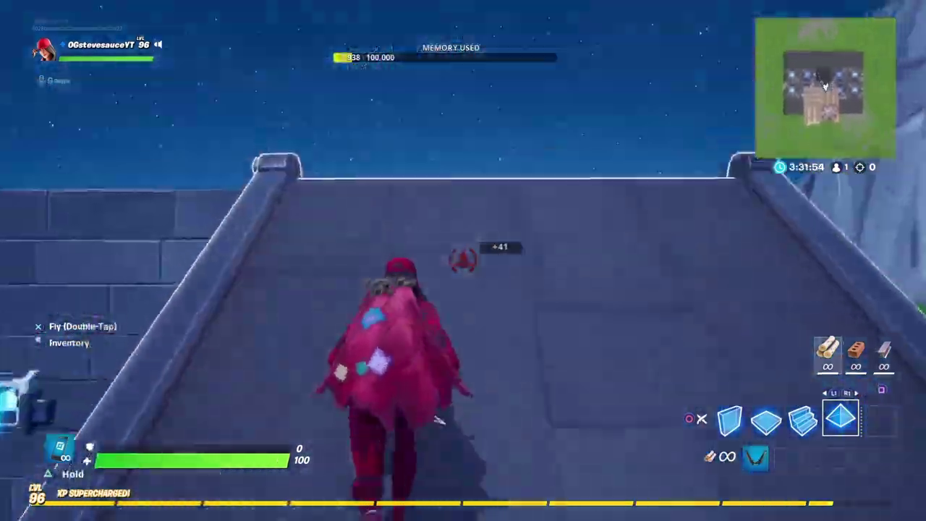
pyautogui.click(439, 420)
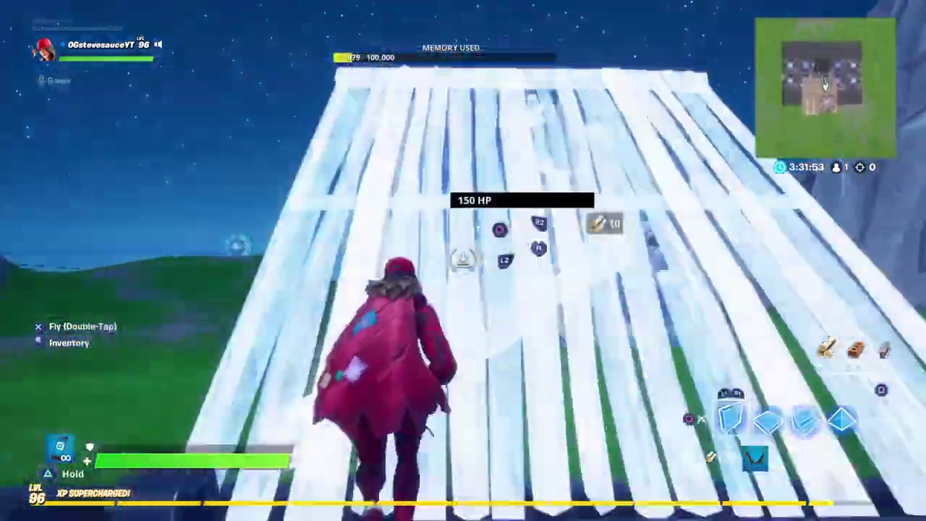